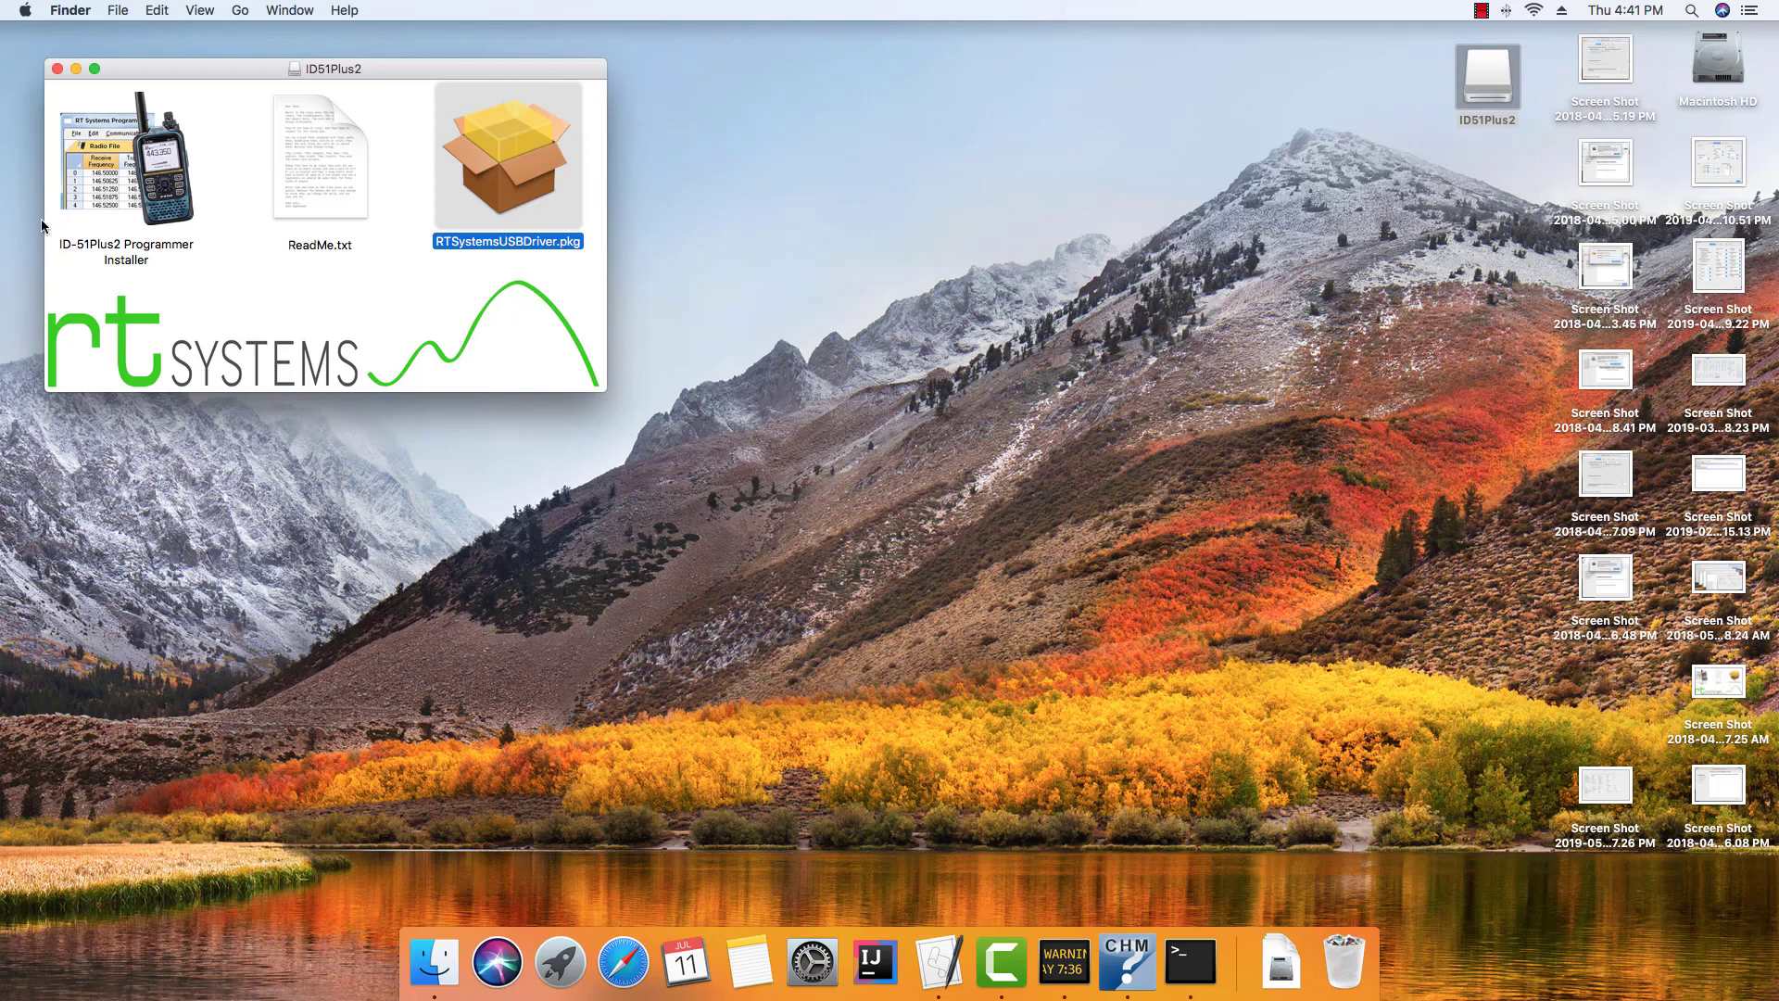
Select ReadMe.txt in the mounted ID51Plus2 disk window.
left_click(319, 200)
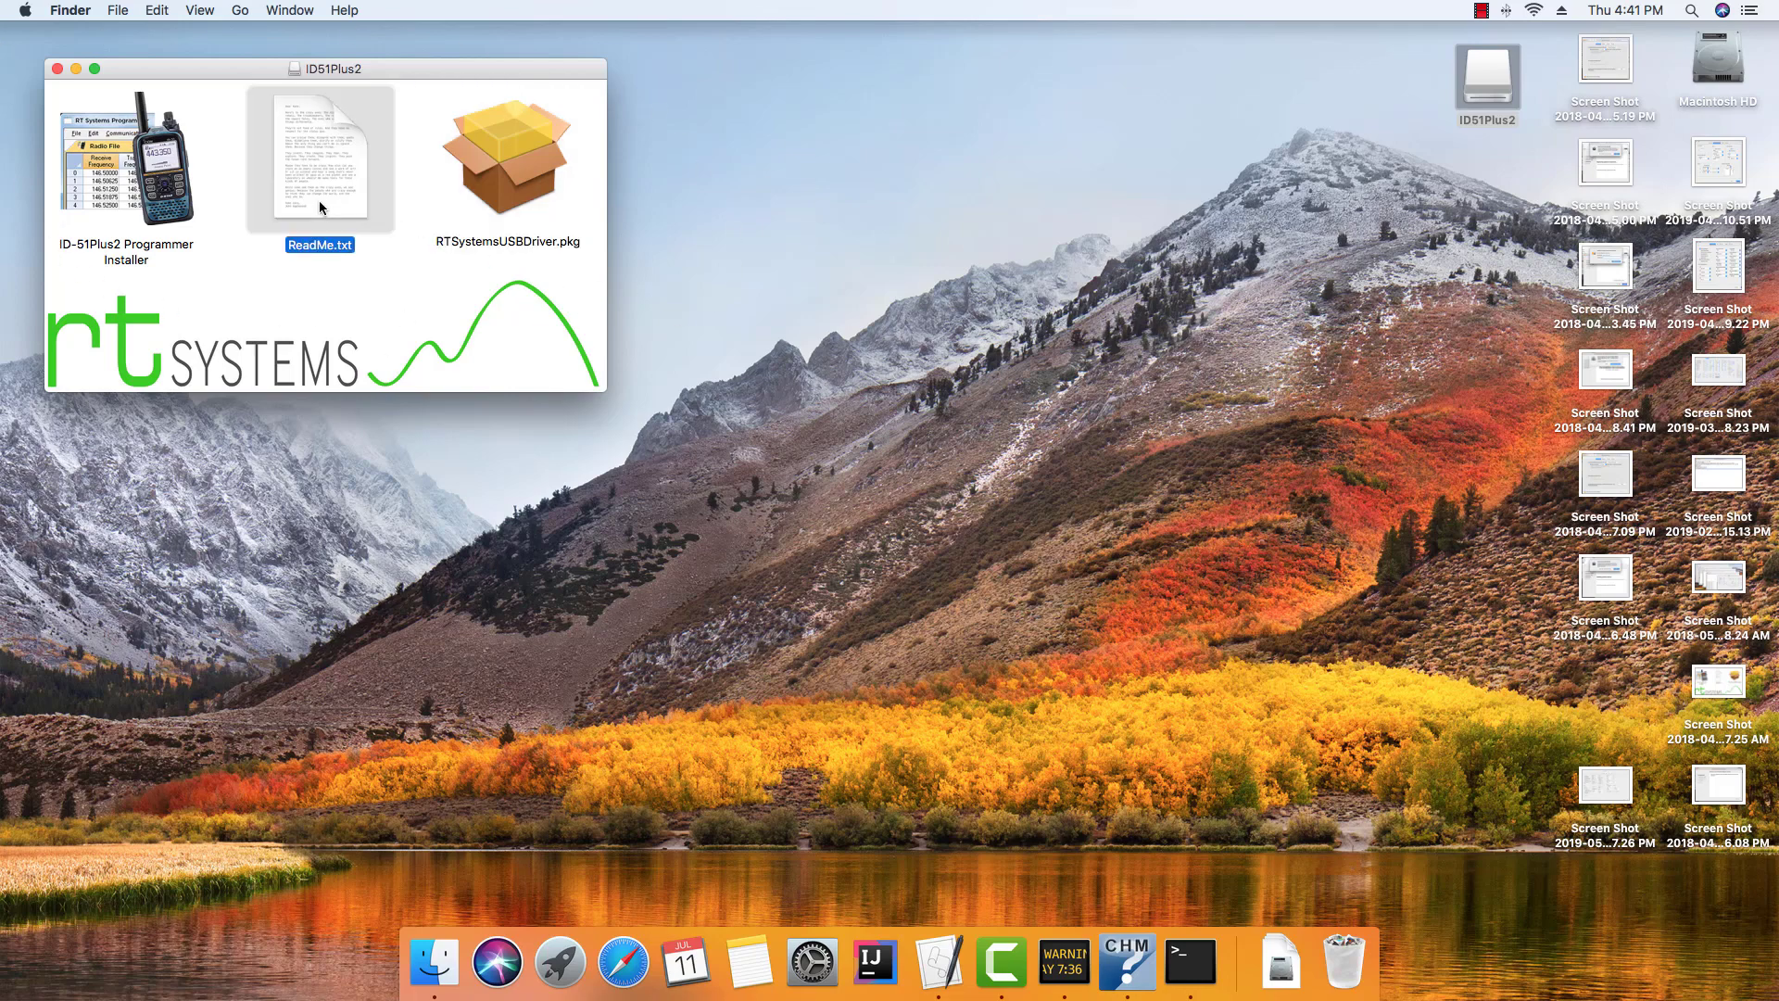
Open ReadMe.txt in TextEdit and move its window below the disk icons.
double_click(319, 201)
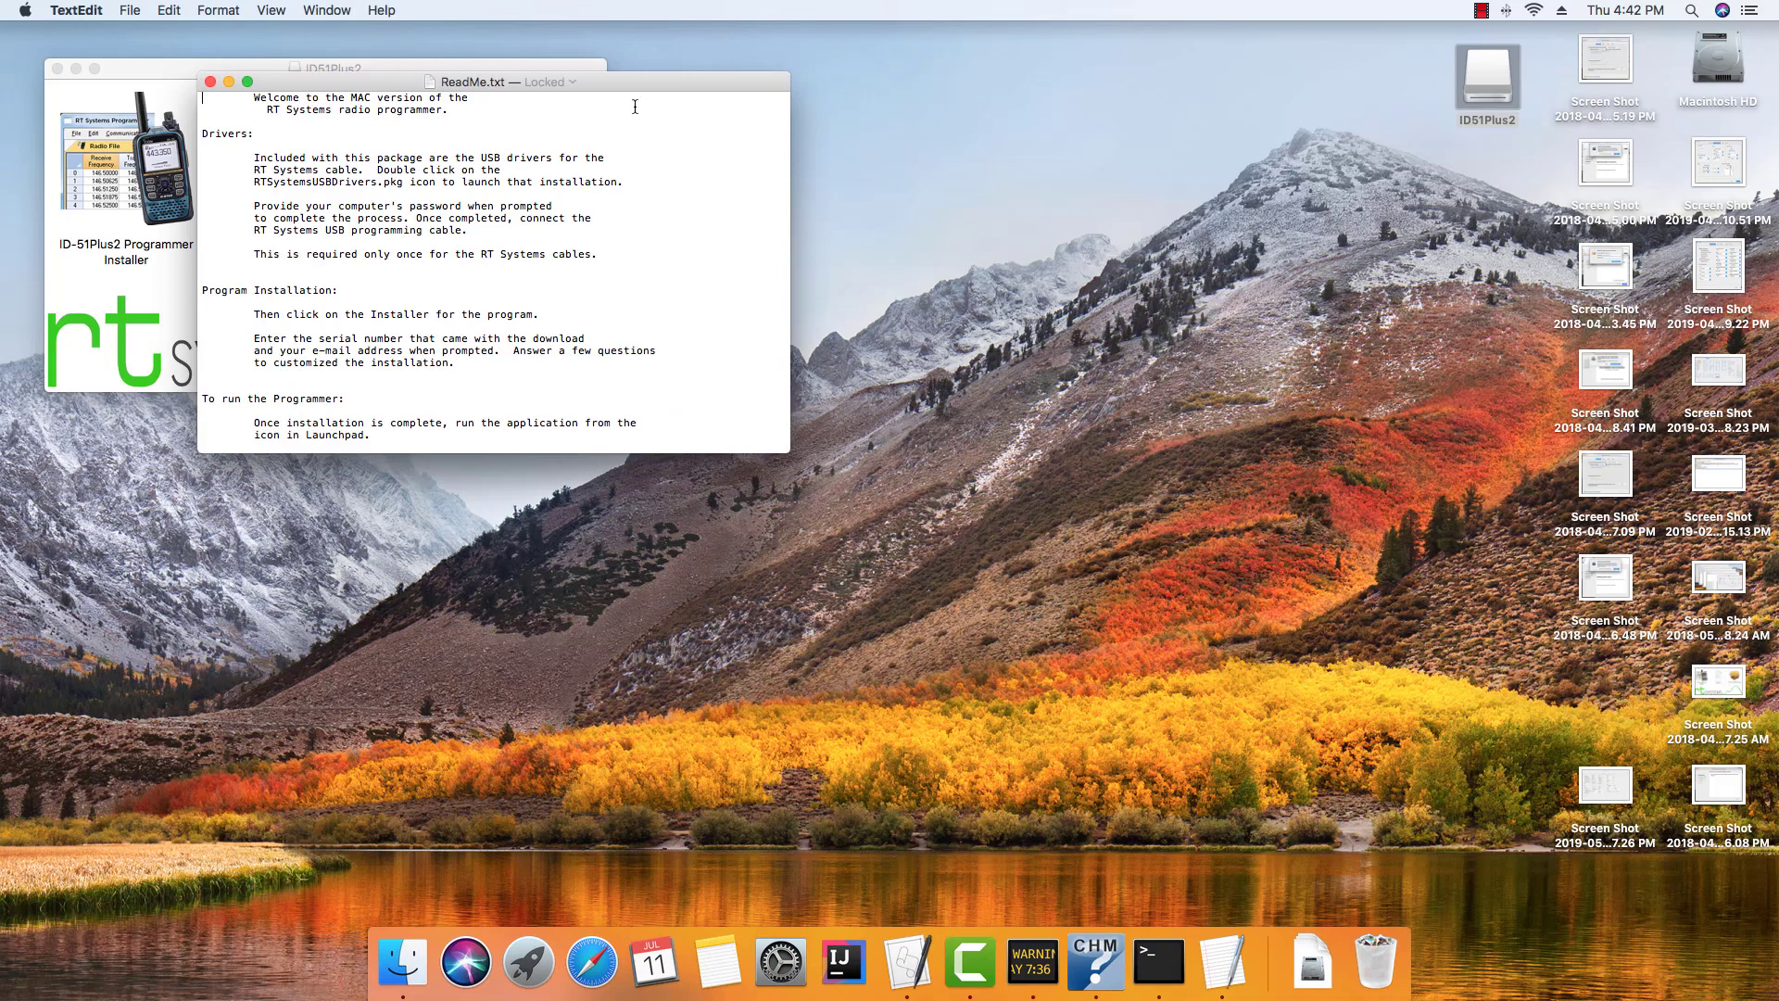
left_click_drag(623, 88, 431, 435)
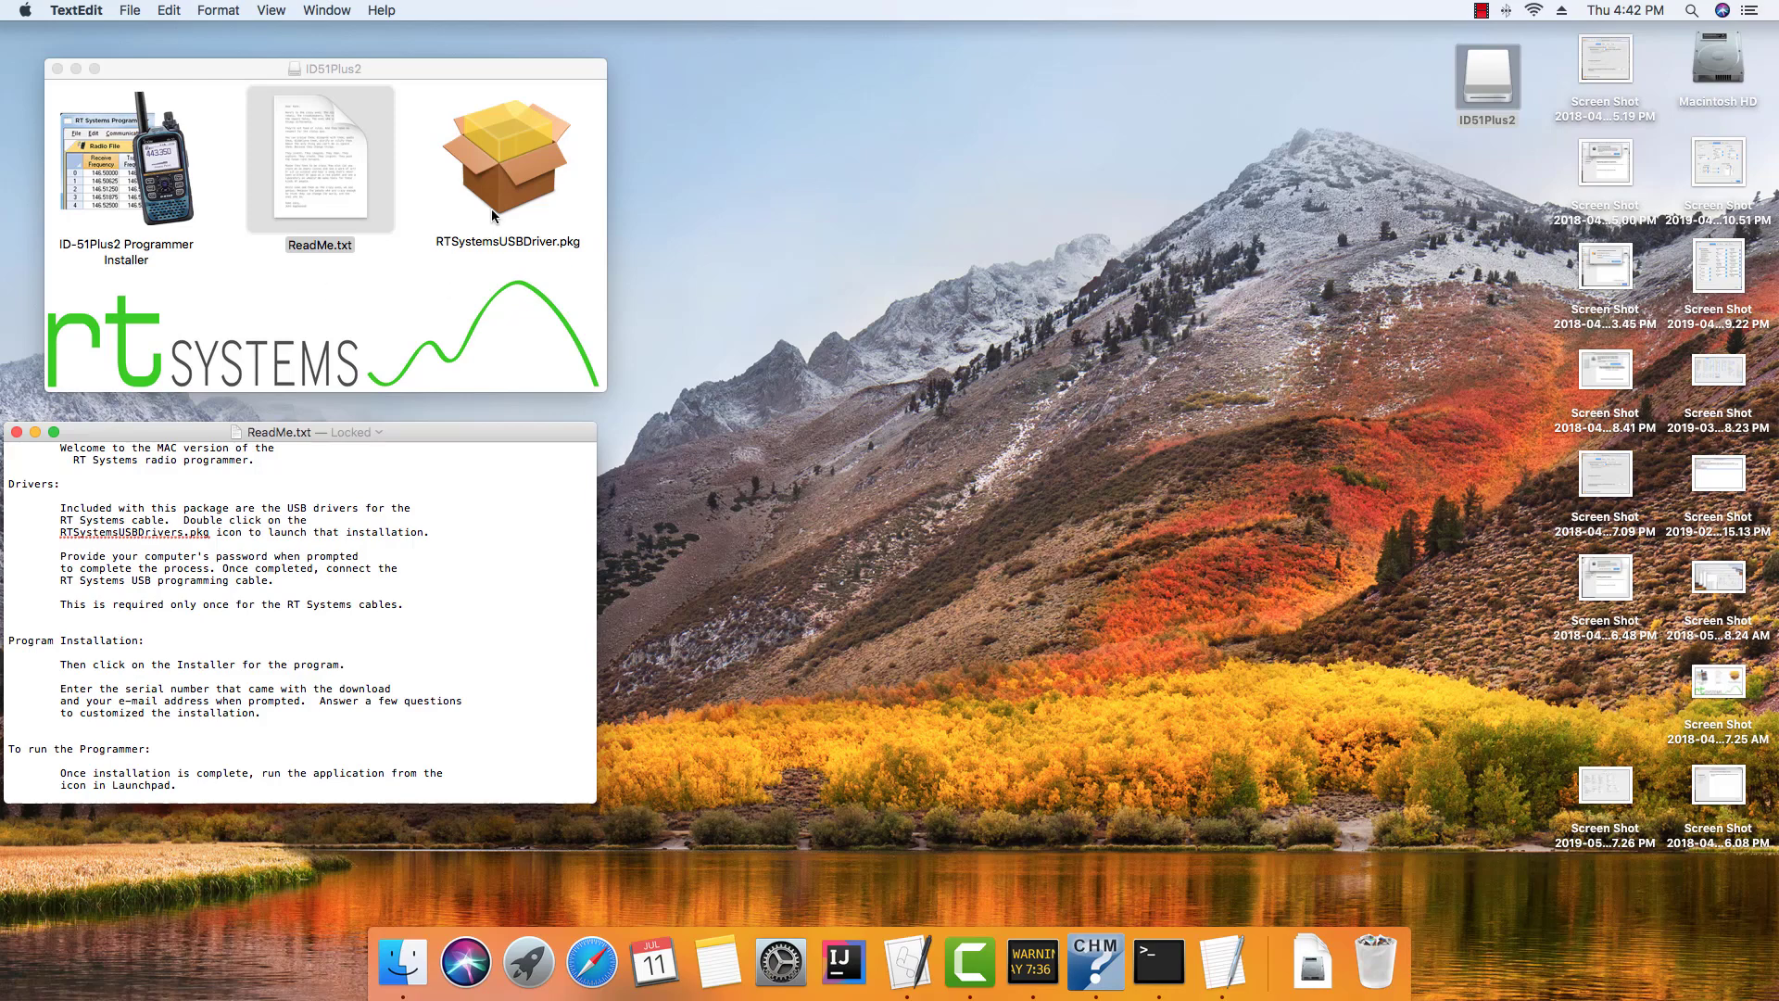
Try launching RTSystemsUSBDriver.pkg and get Mac Help on the blocked-package warning.
double_click(532, 152)
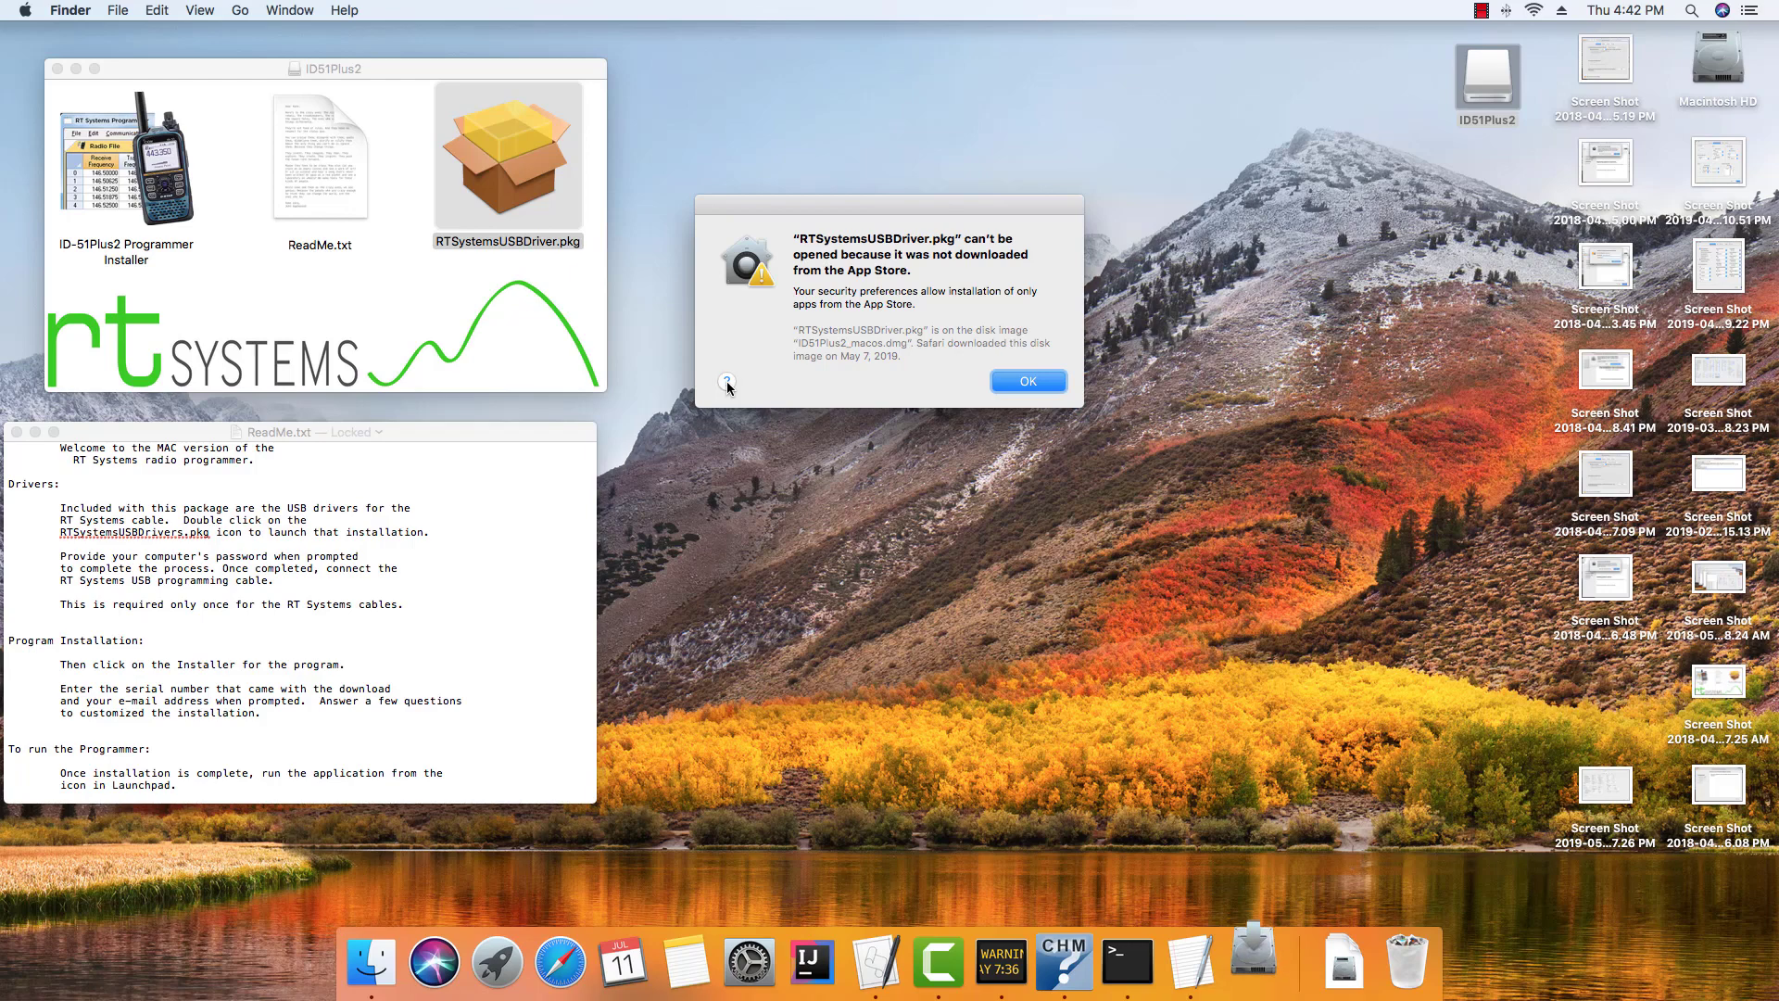
left_click(728, 381)
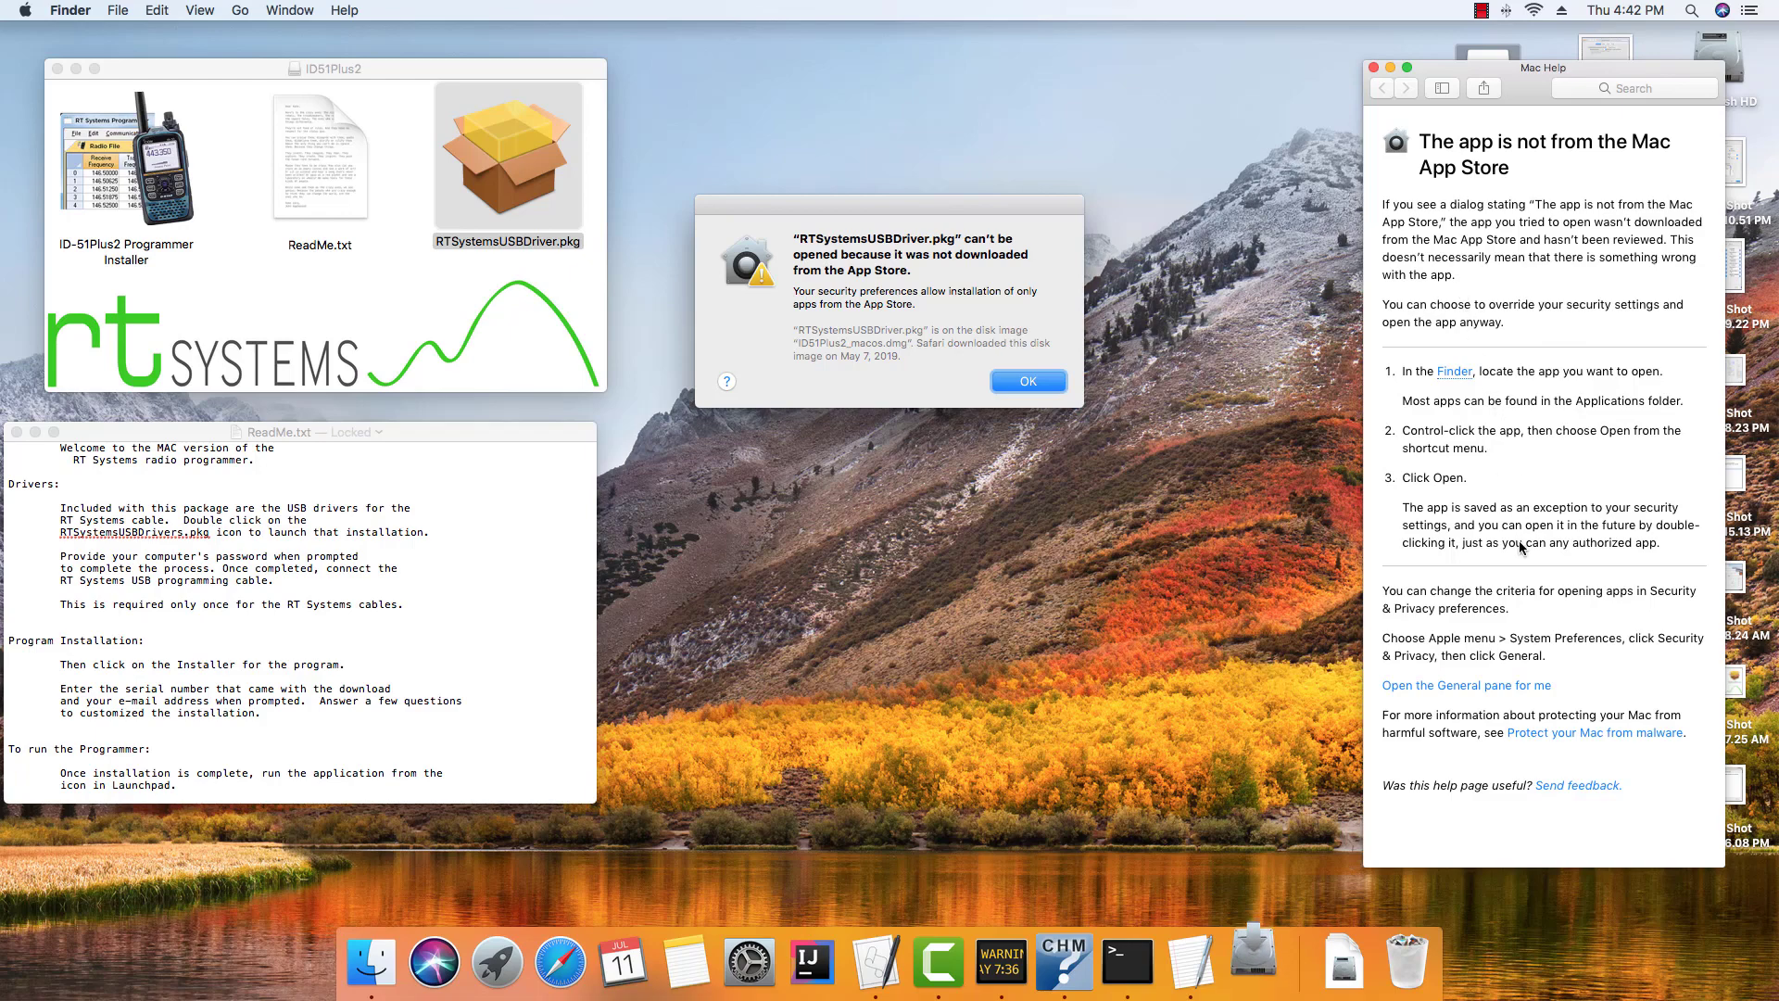
Go from Mac Help to the Security & Privacy General pane.
left_click(1488, 688)
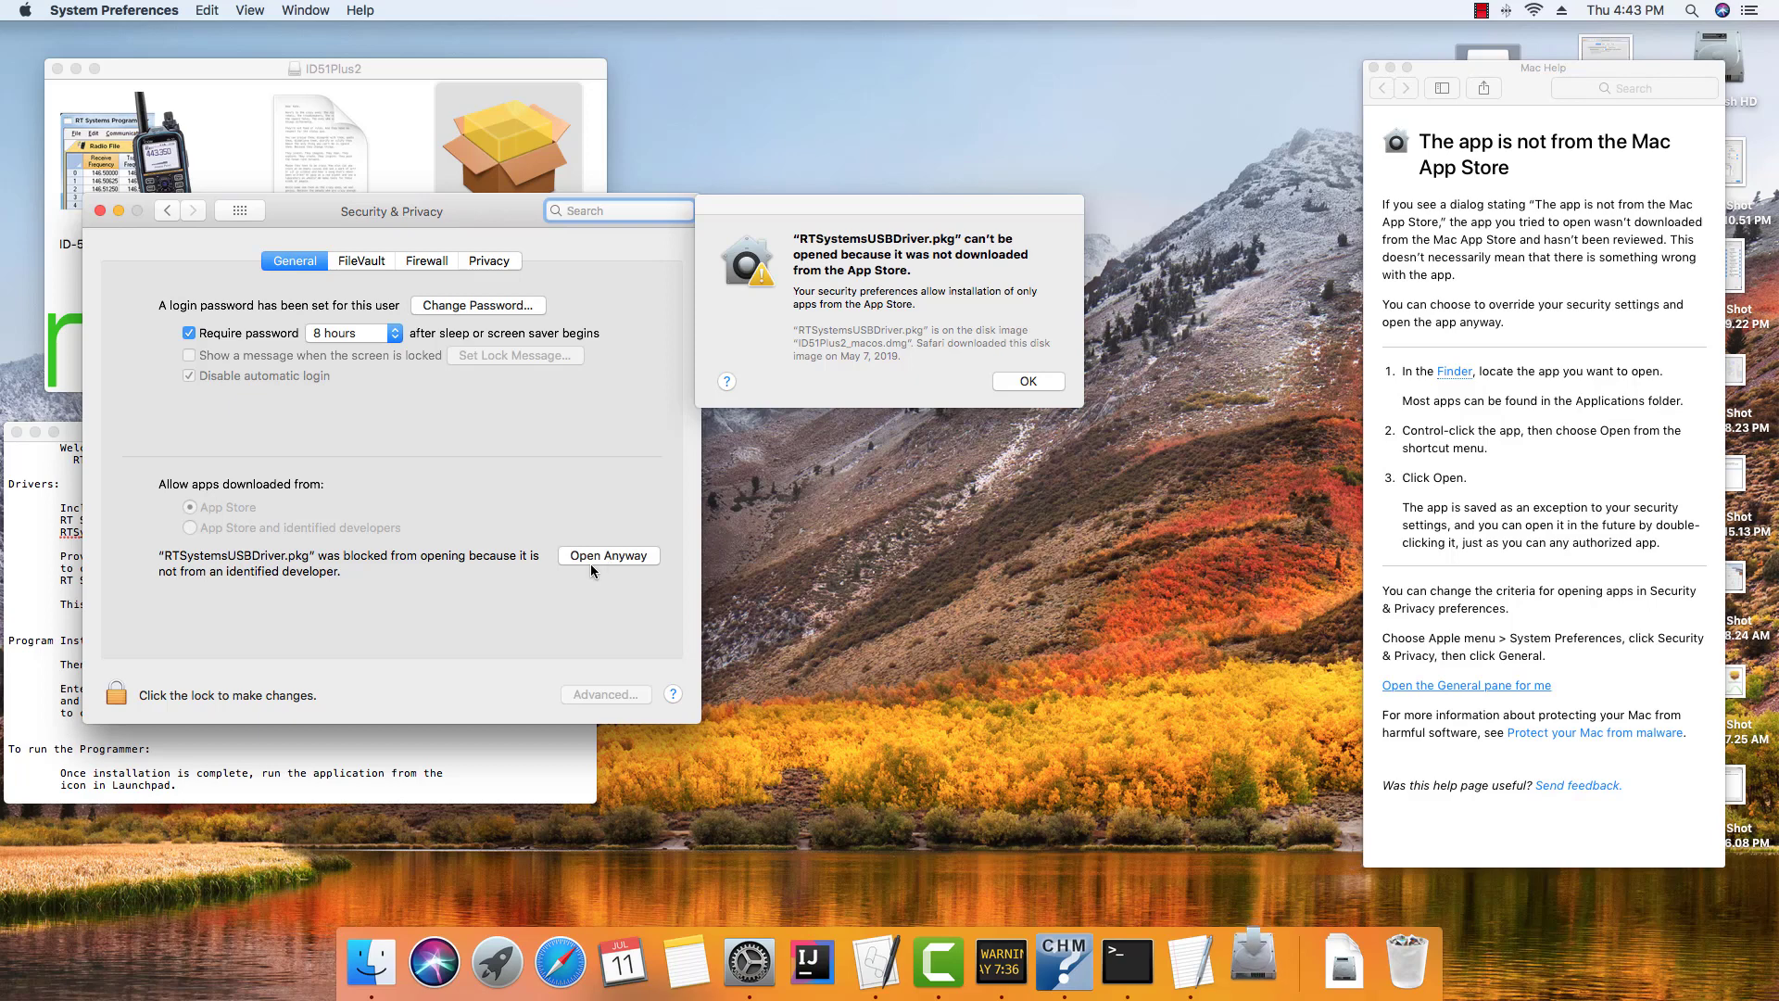
Allow apps from App Store and identified developers, relock the settings, and dismiss the alert.
left_click(115, 702)
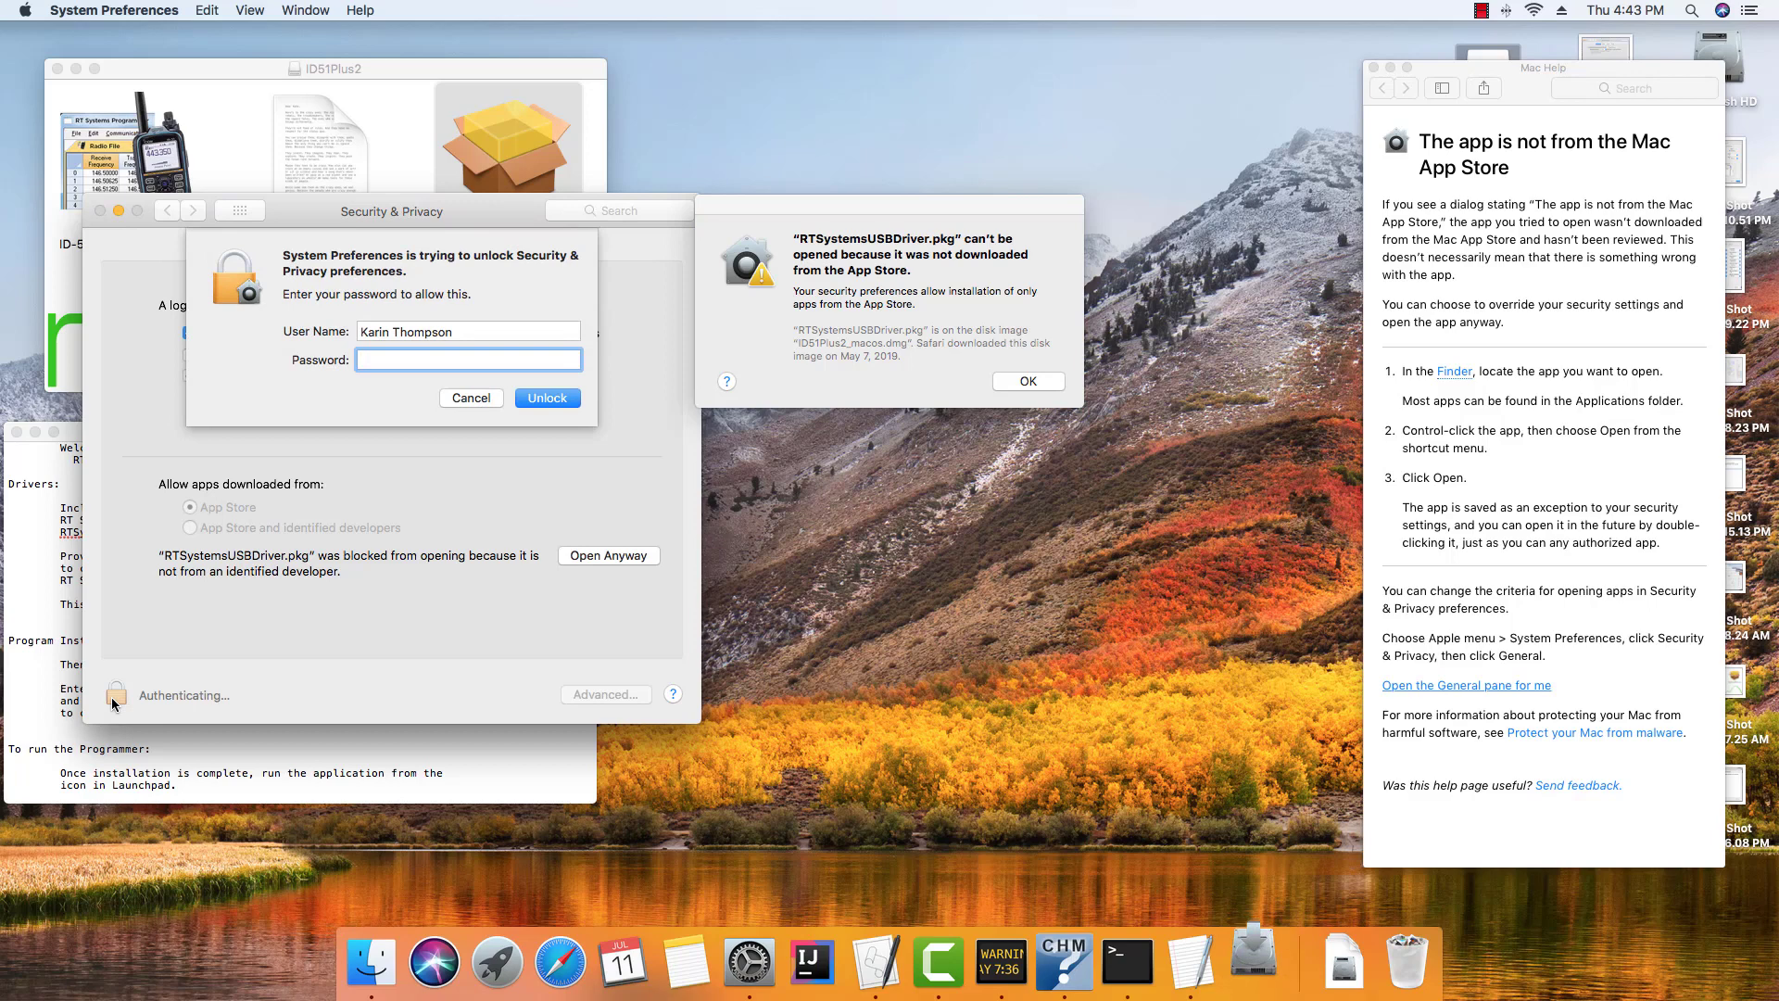
type("••••••••")
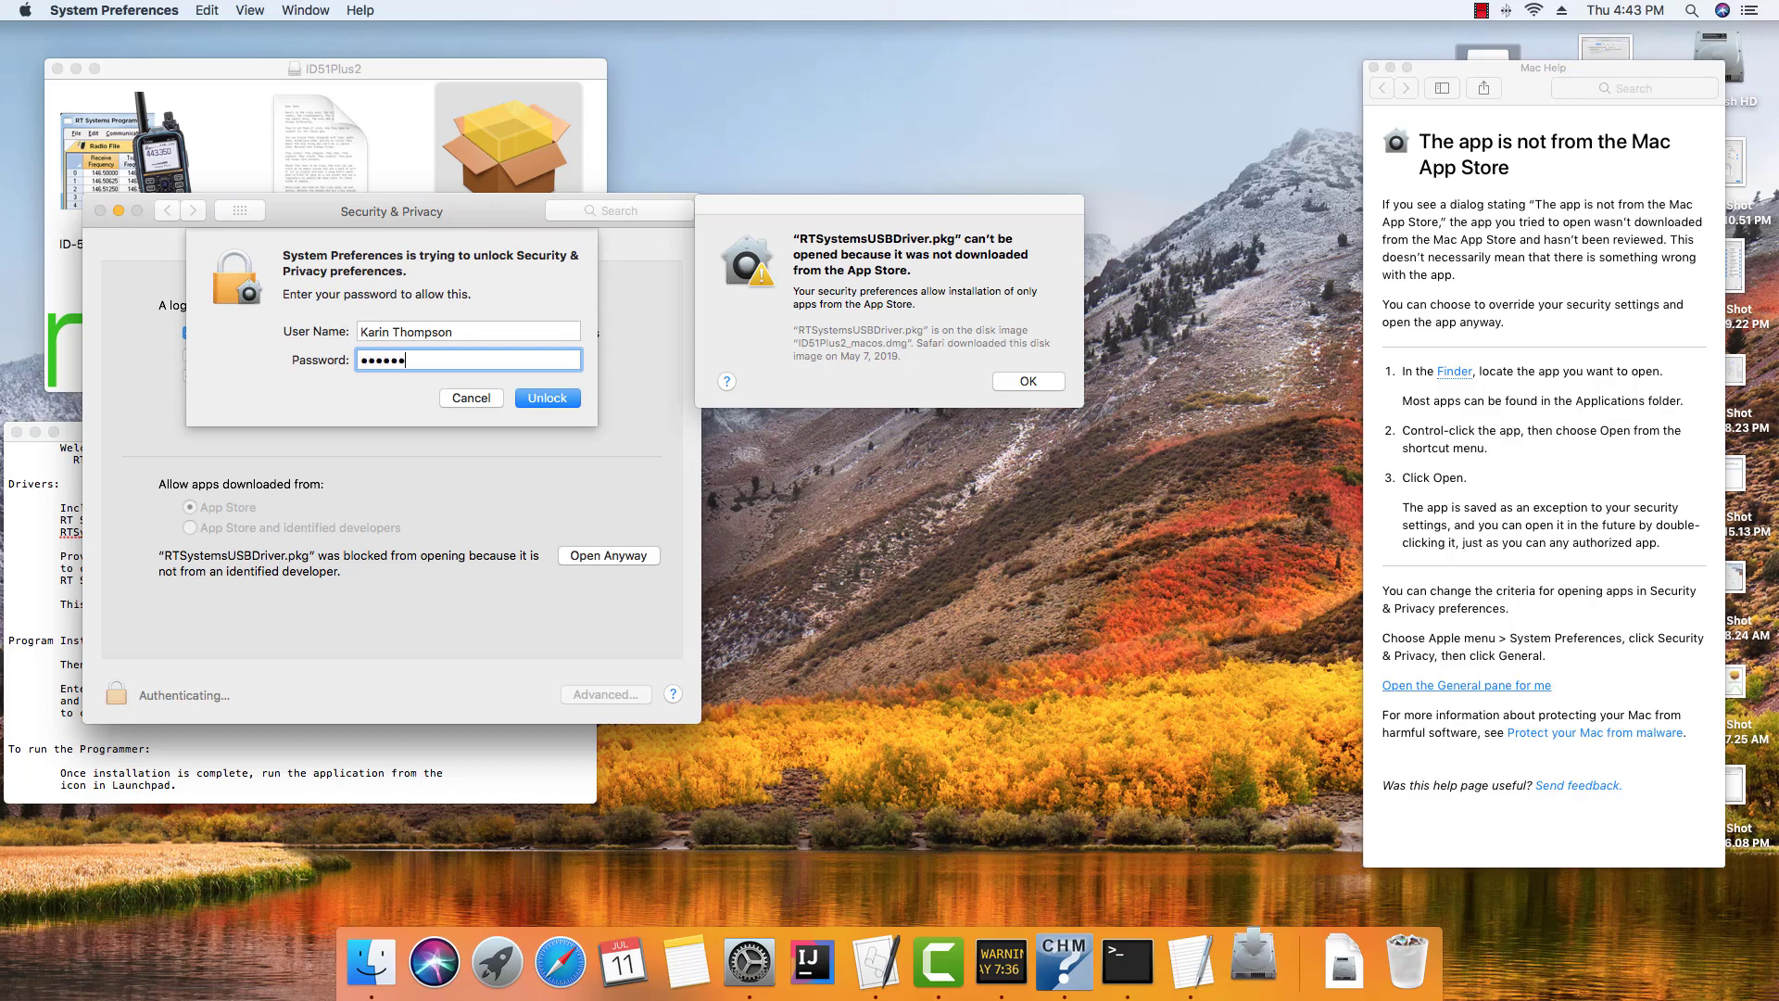
type("••")
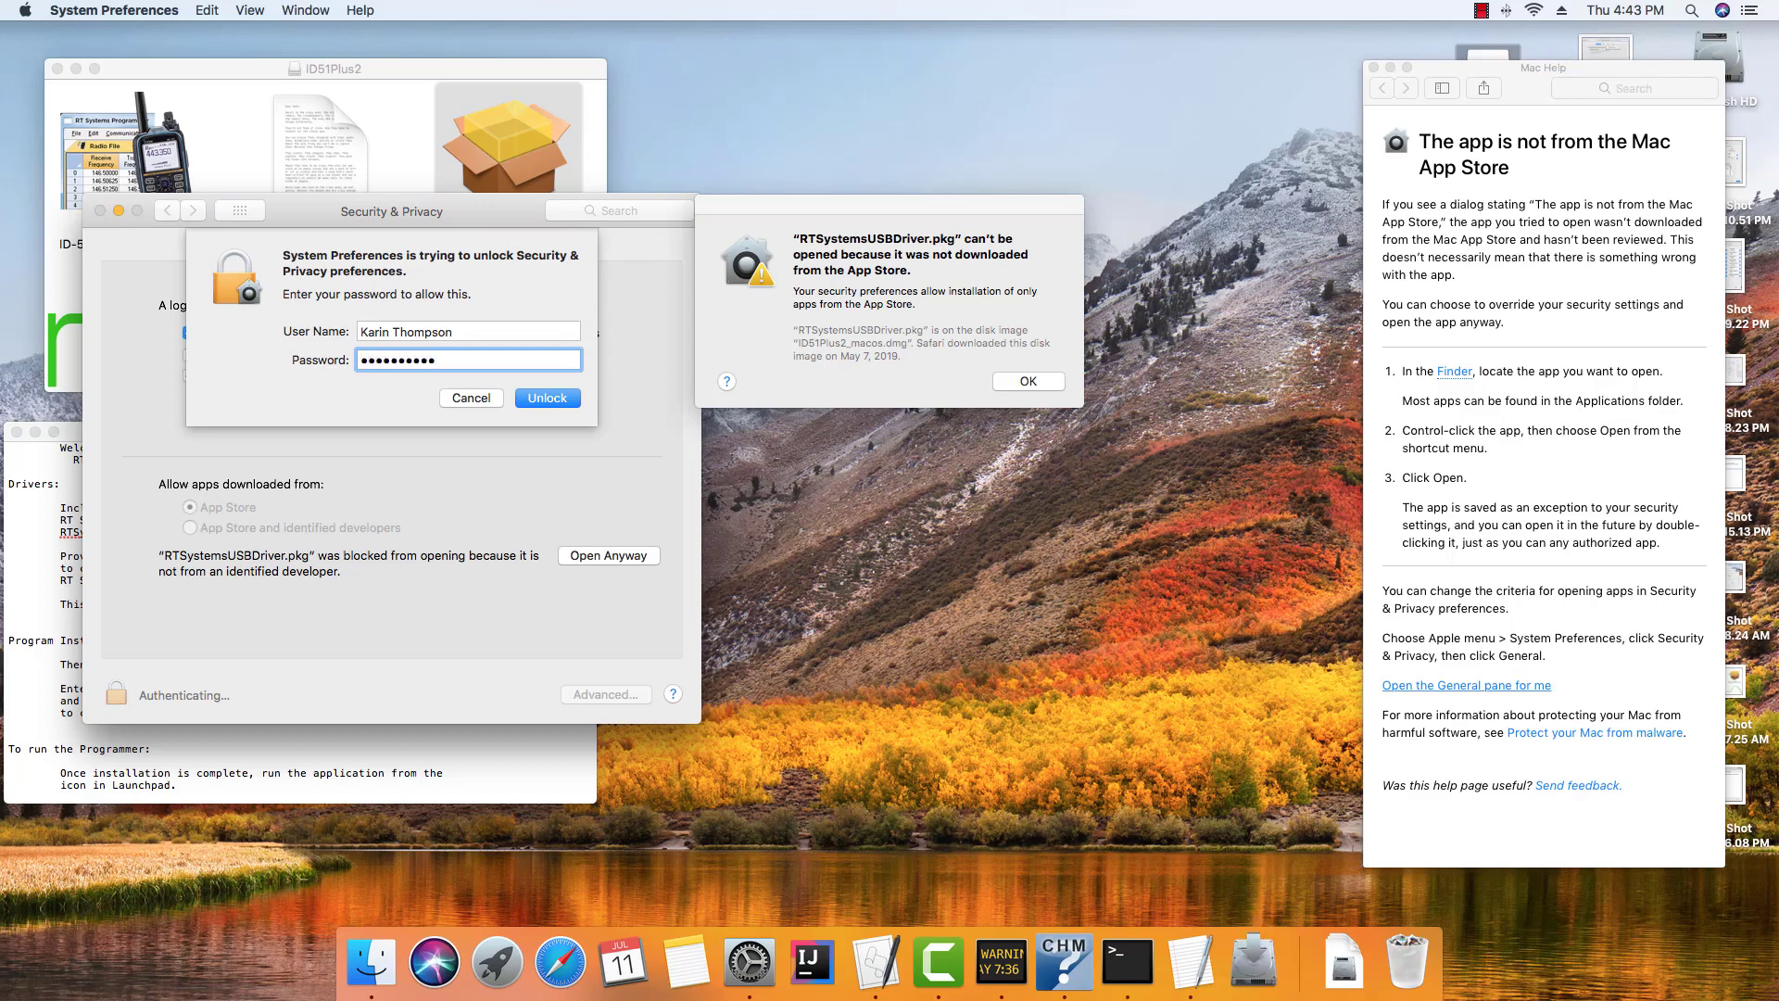
key("Return")
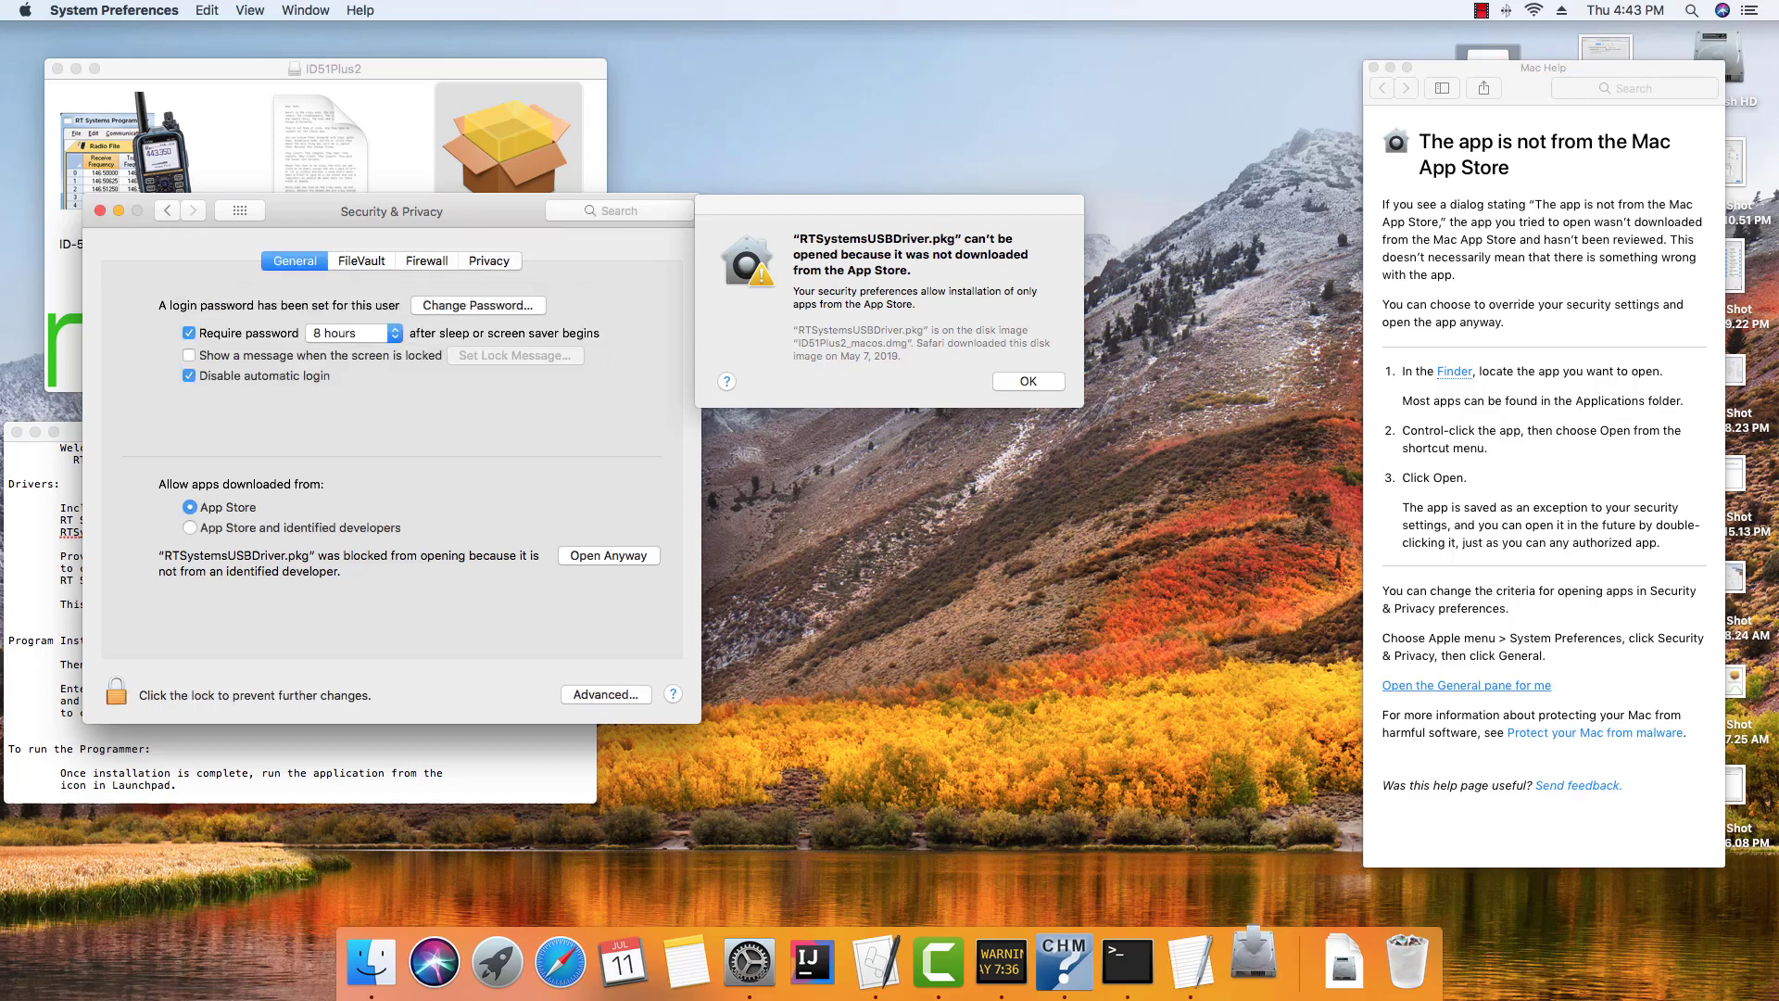
left_click(188, 529)
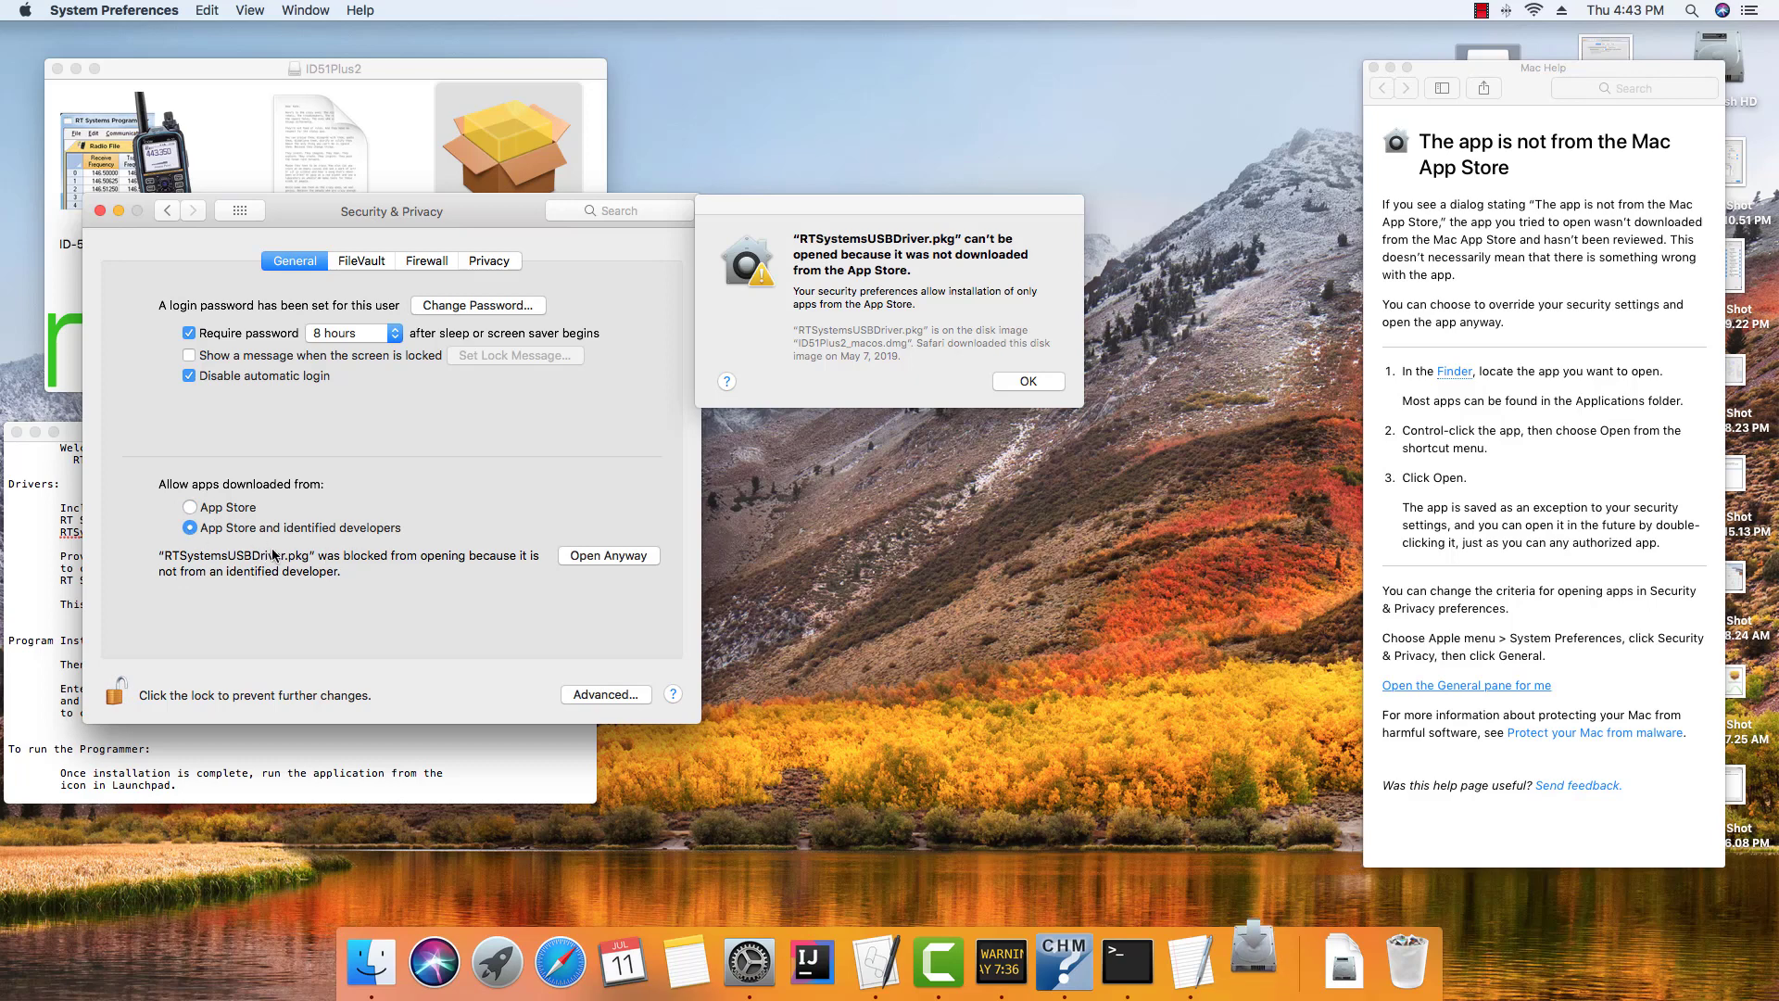
left_click(112, 696)
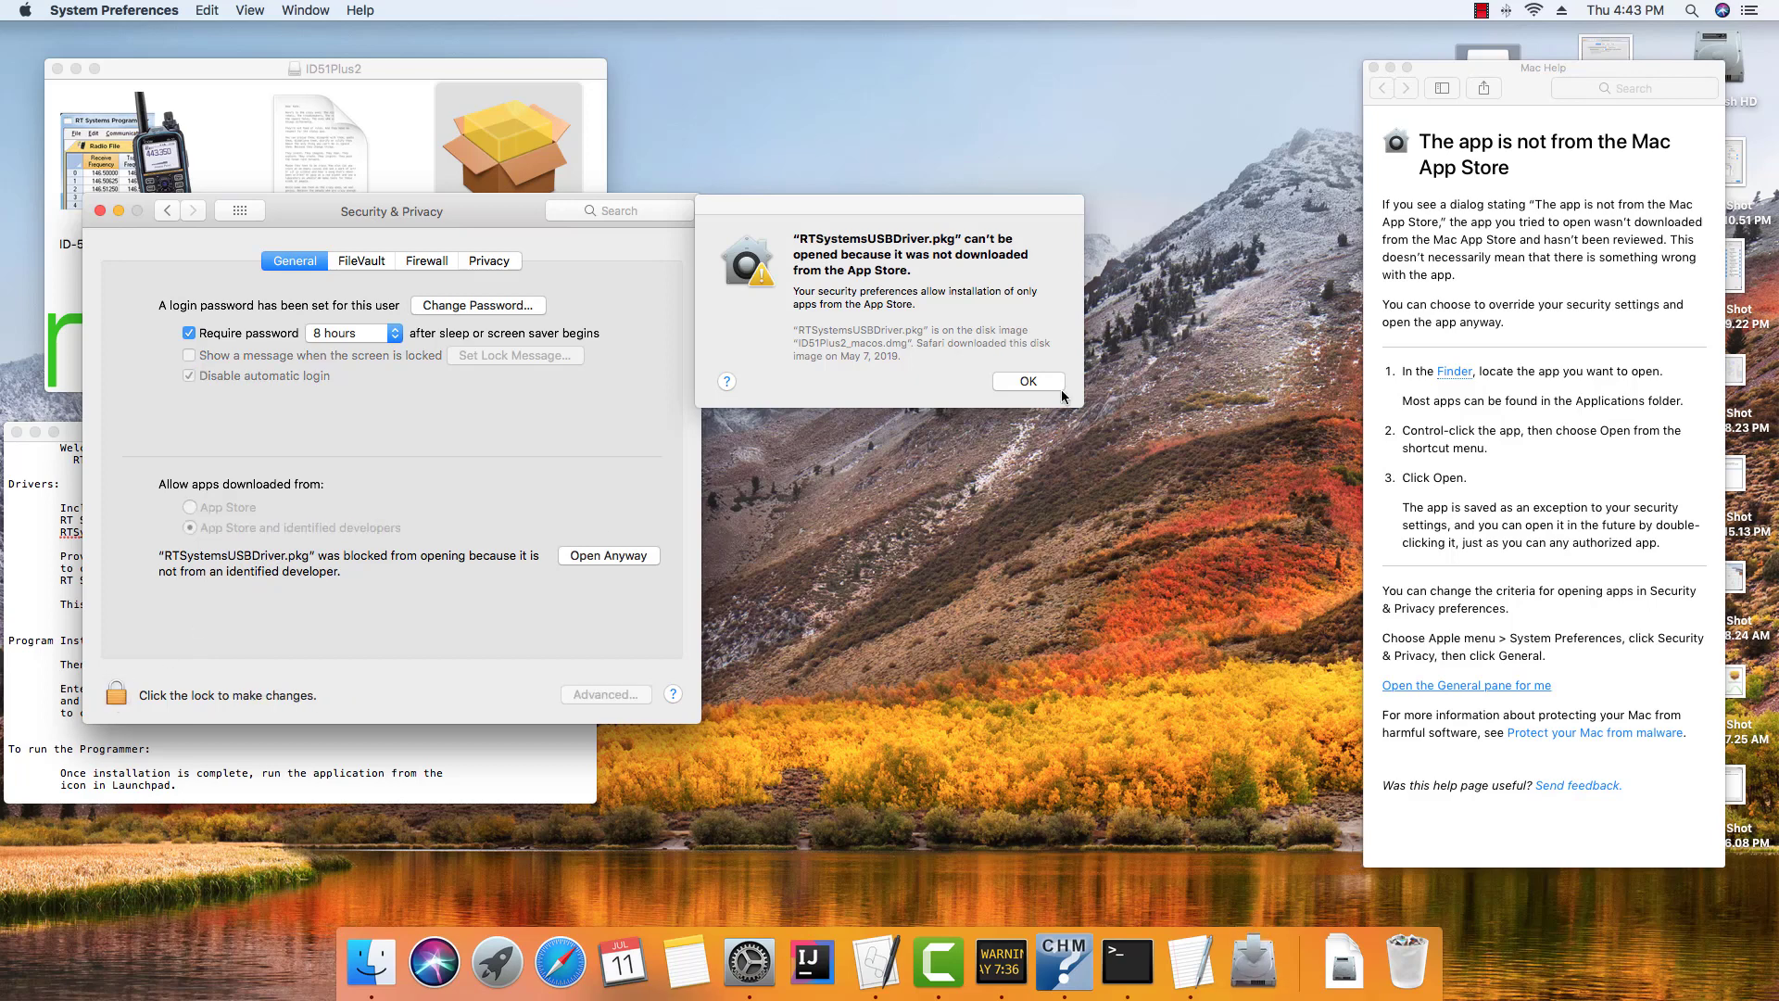
left_click(1031, 382)
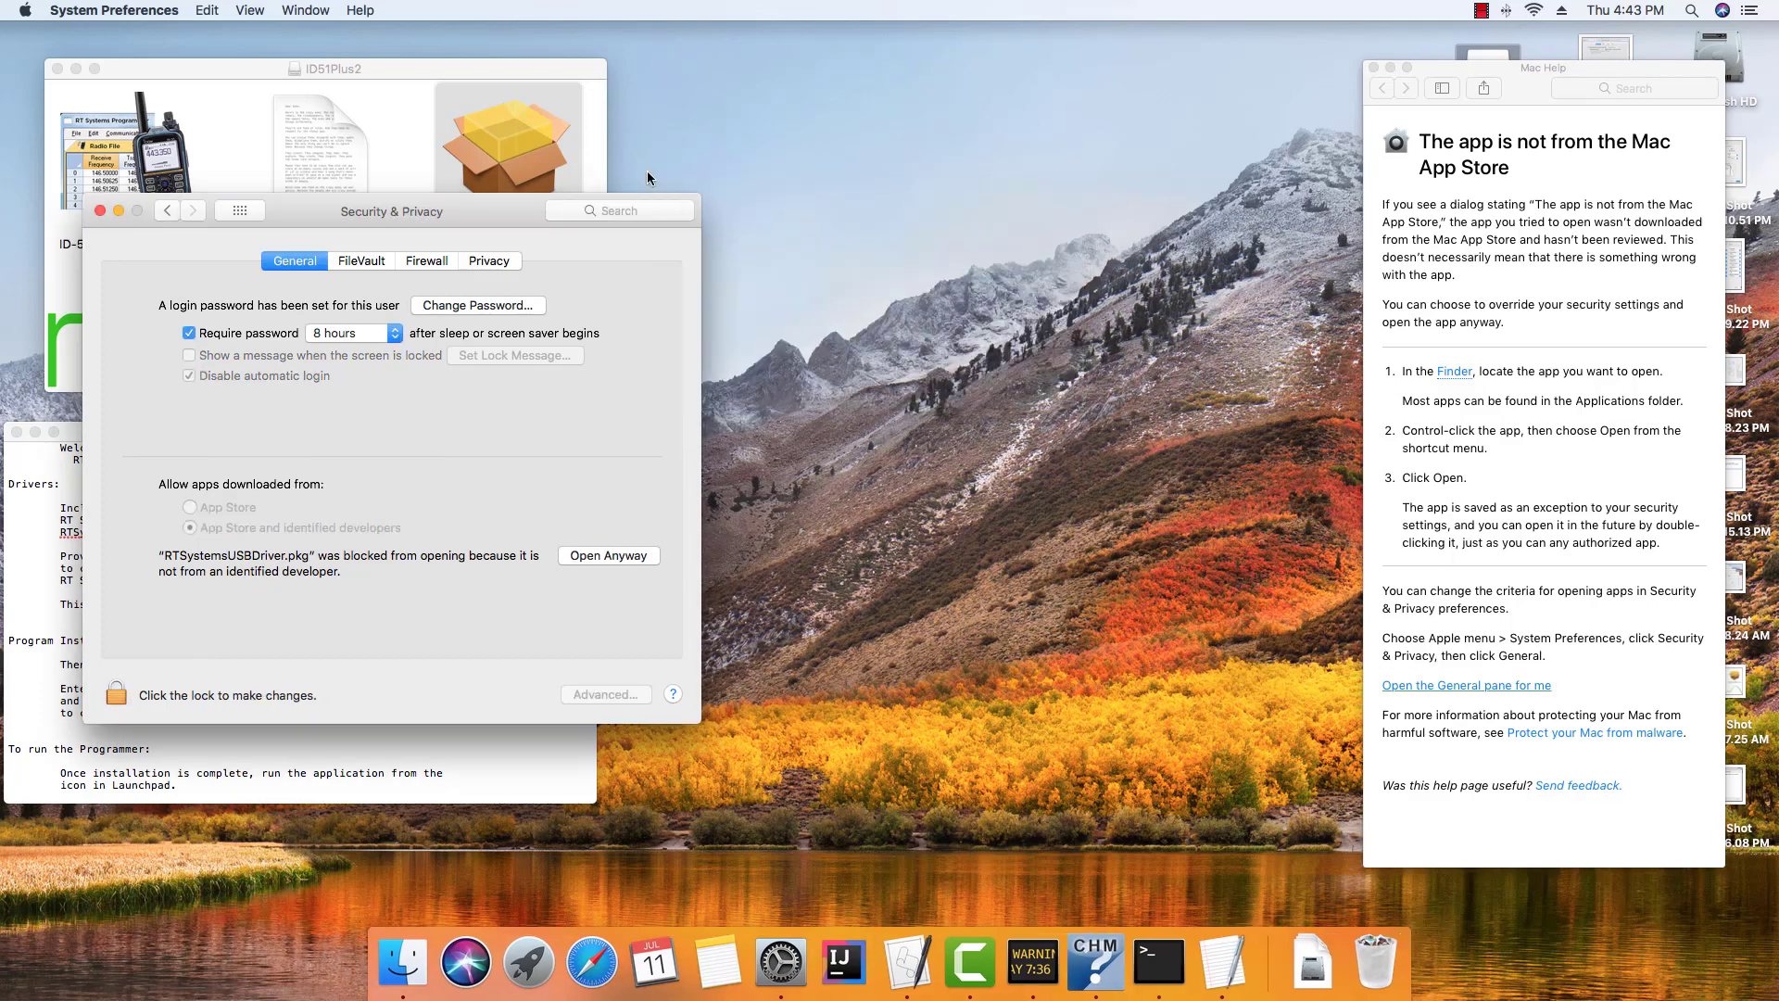
Install RTSystemsUSBDriver on Macintosh HD with the admin password, then close and keep the package.
double_click(511, 146)
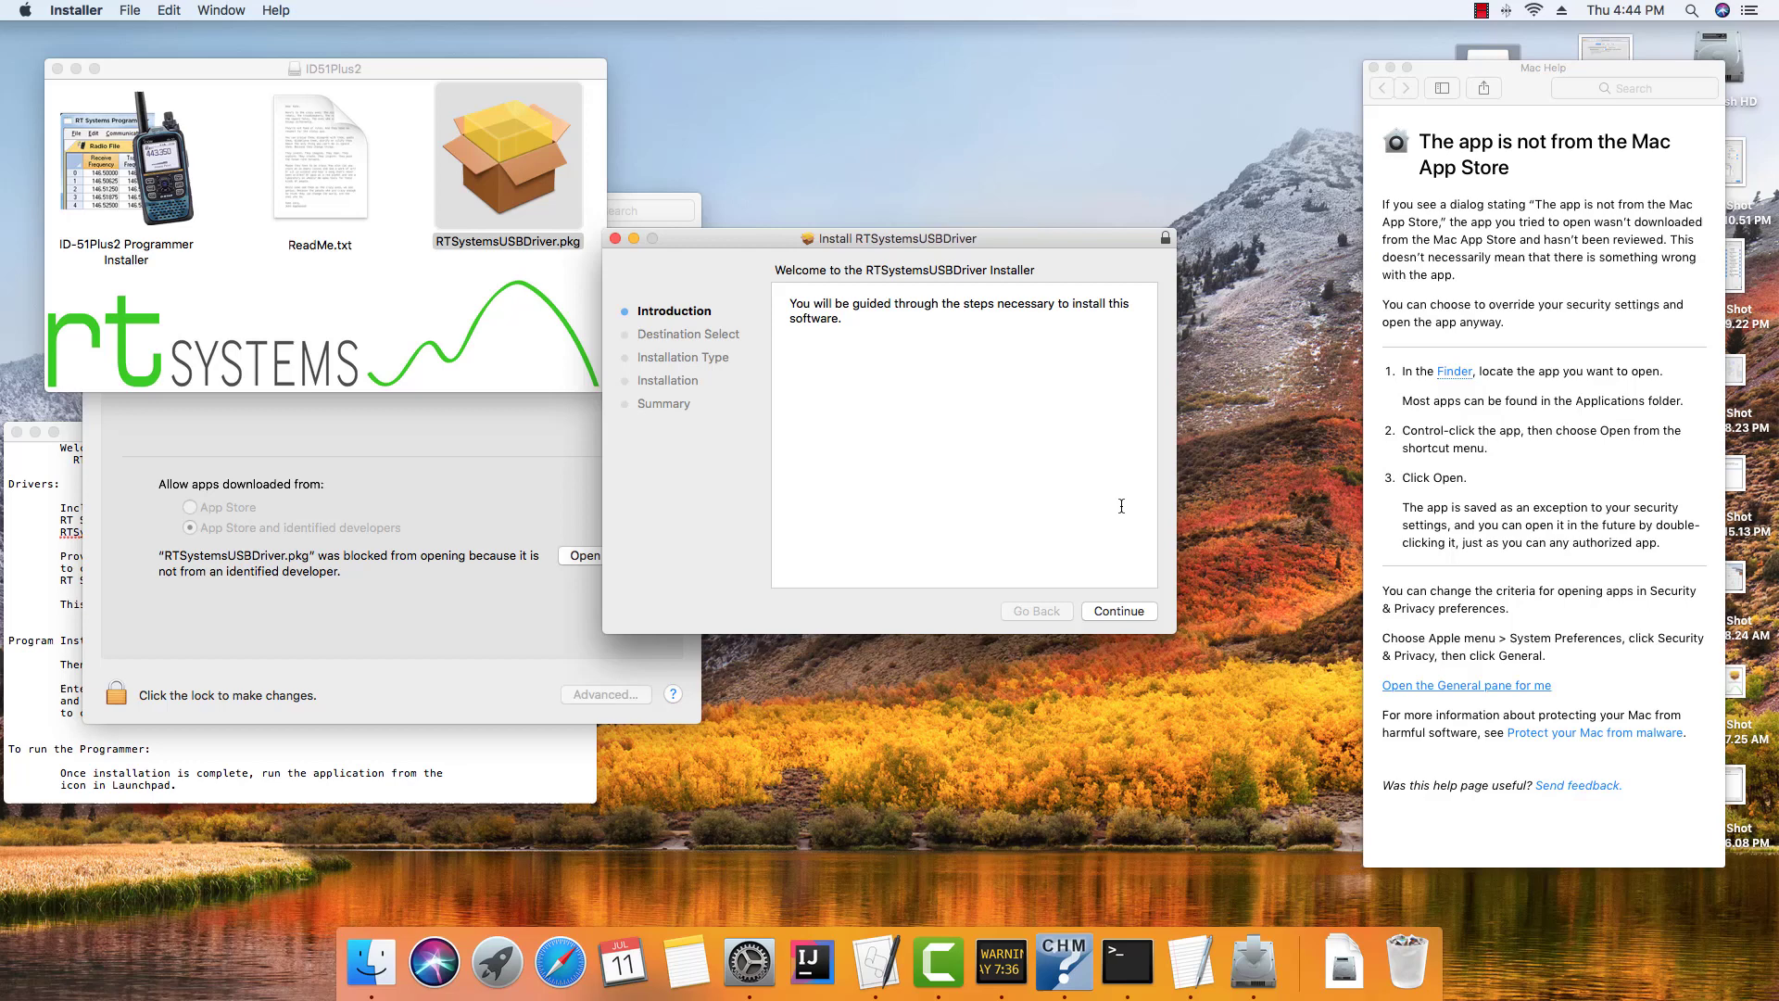
left_click(1126, 612)
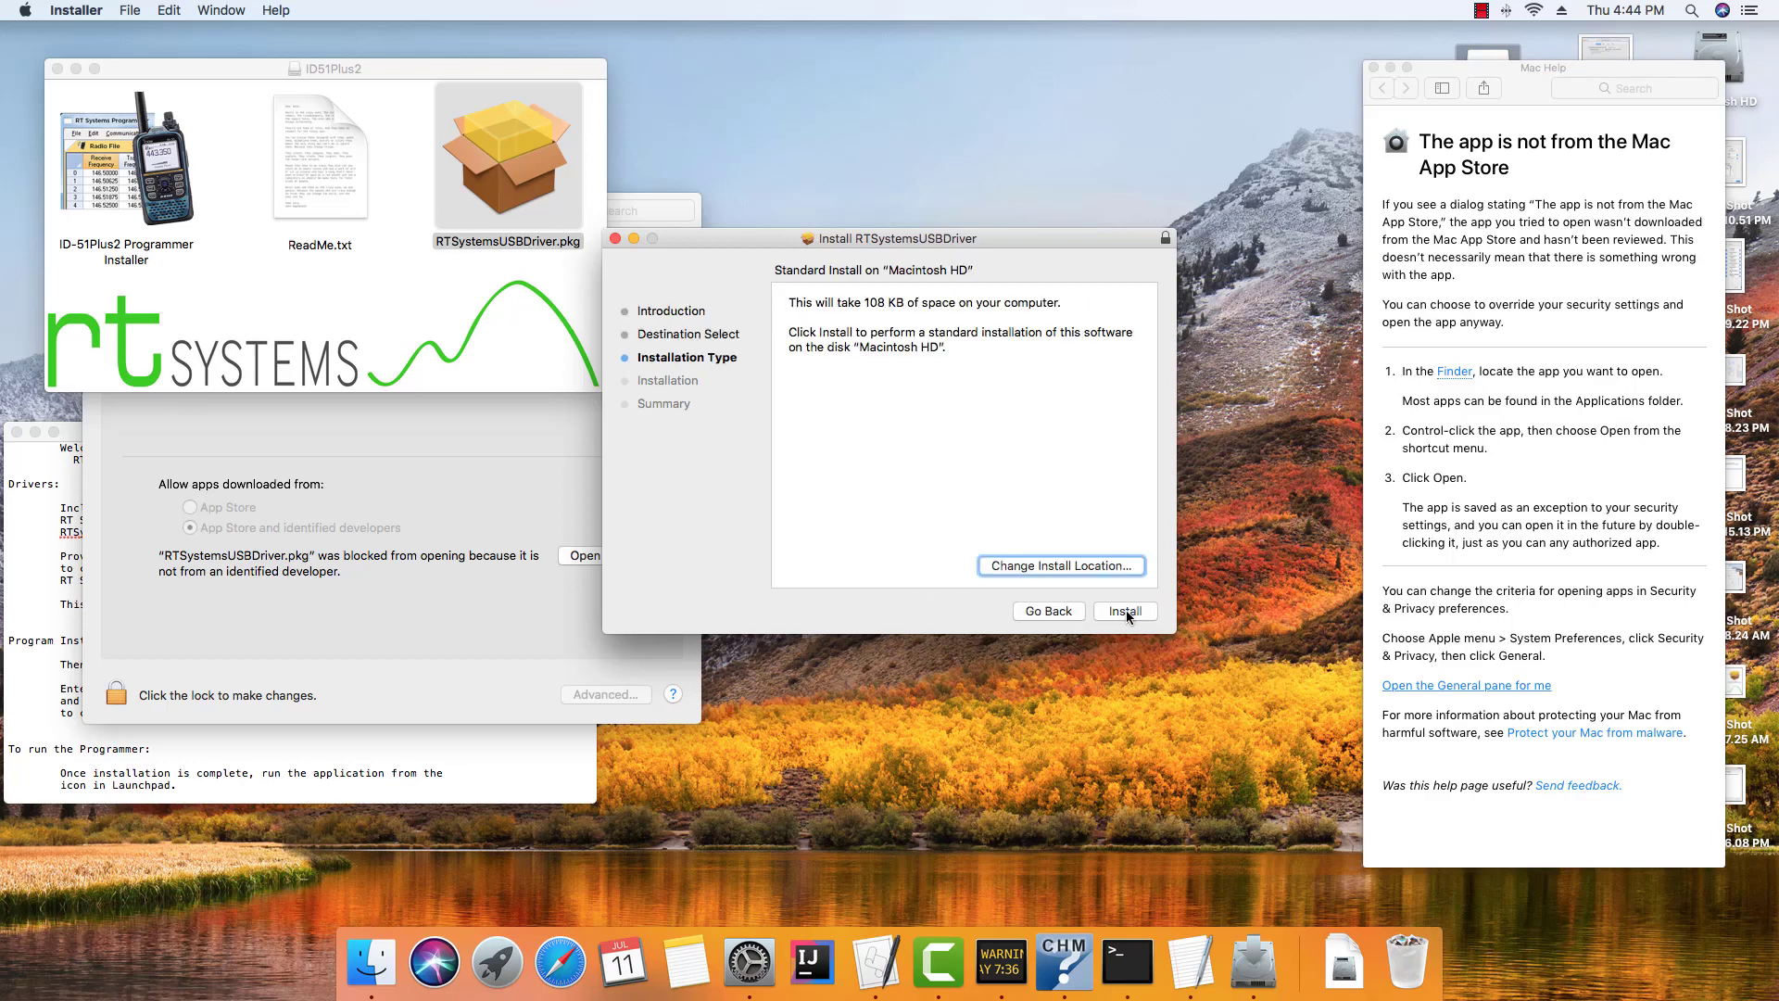
left_click(1126, 612)
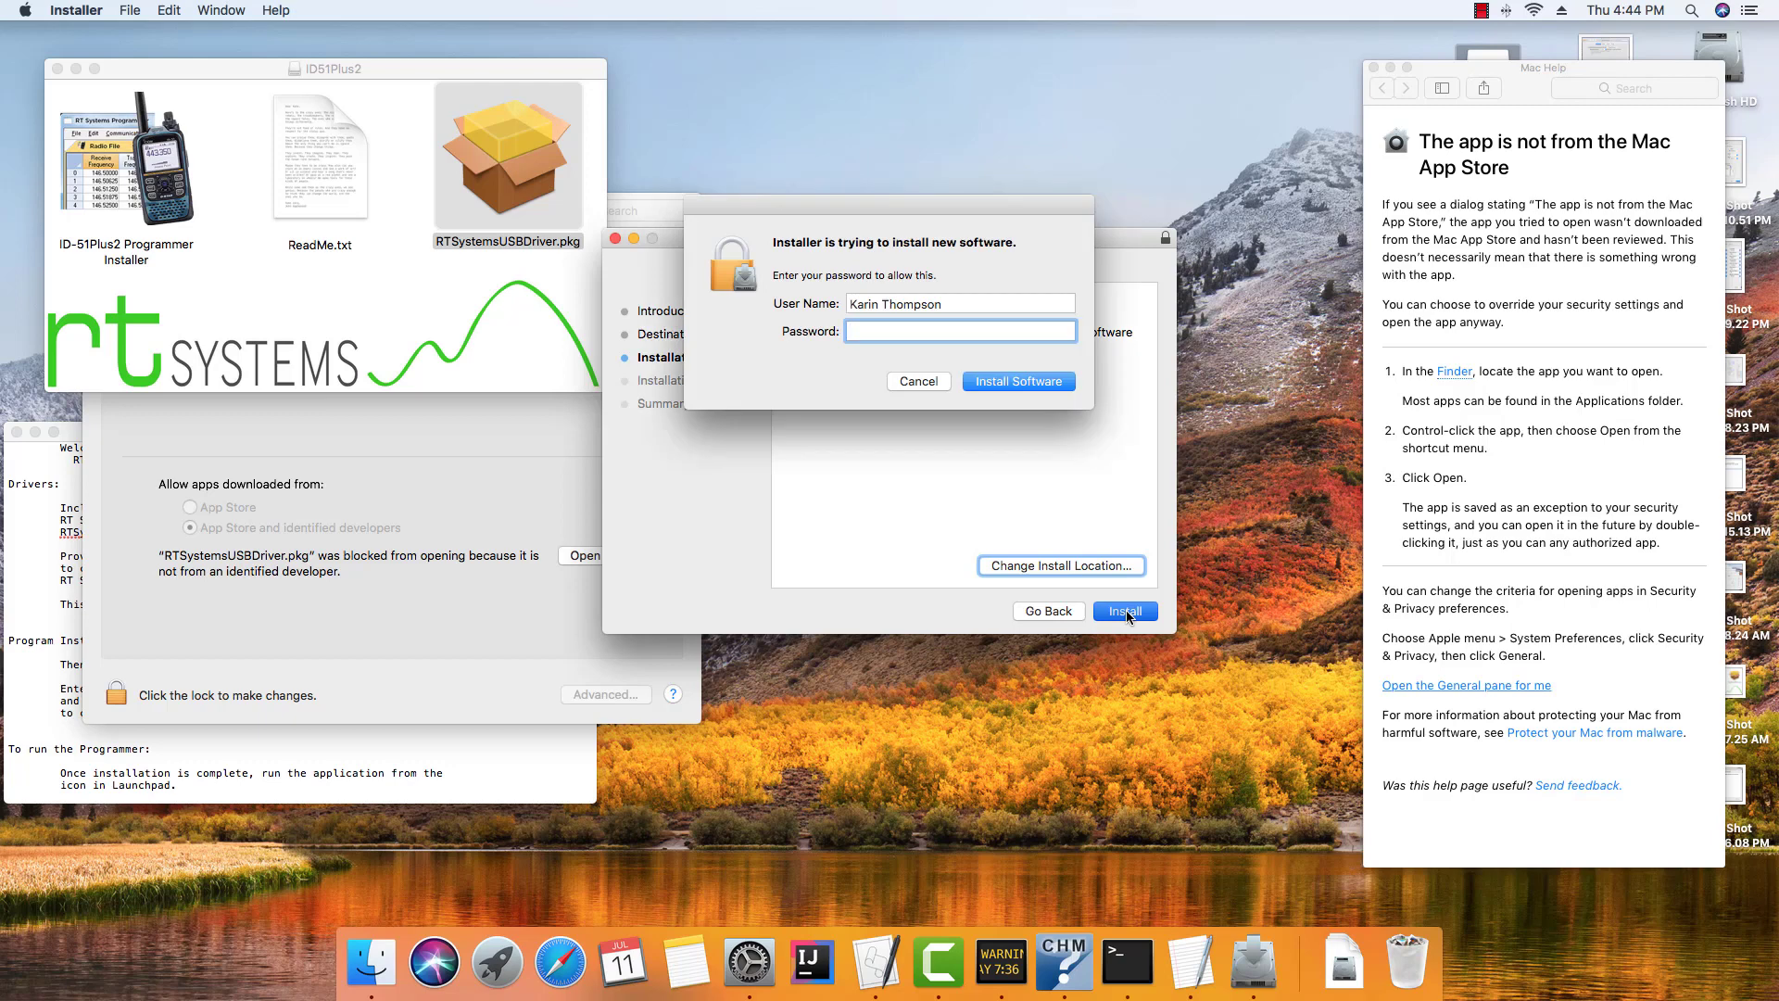
type("••••••••••")
key("Return")
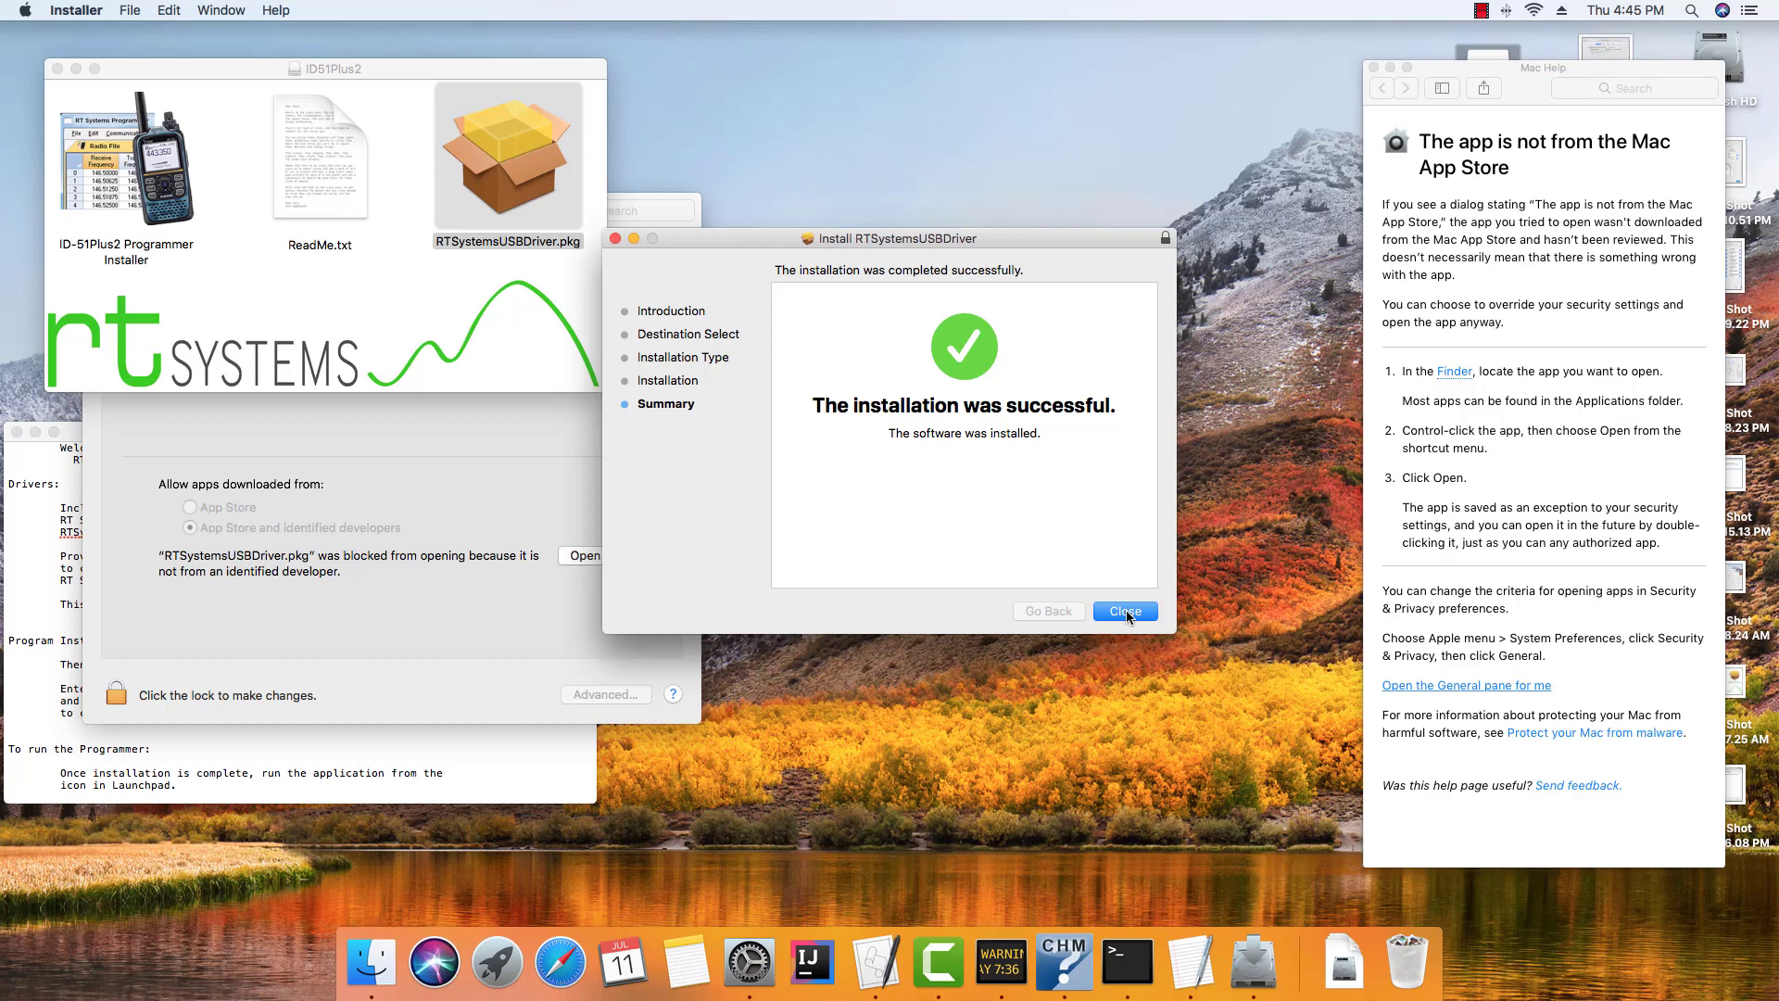
left_click(1126, 611)
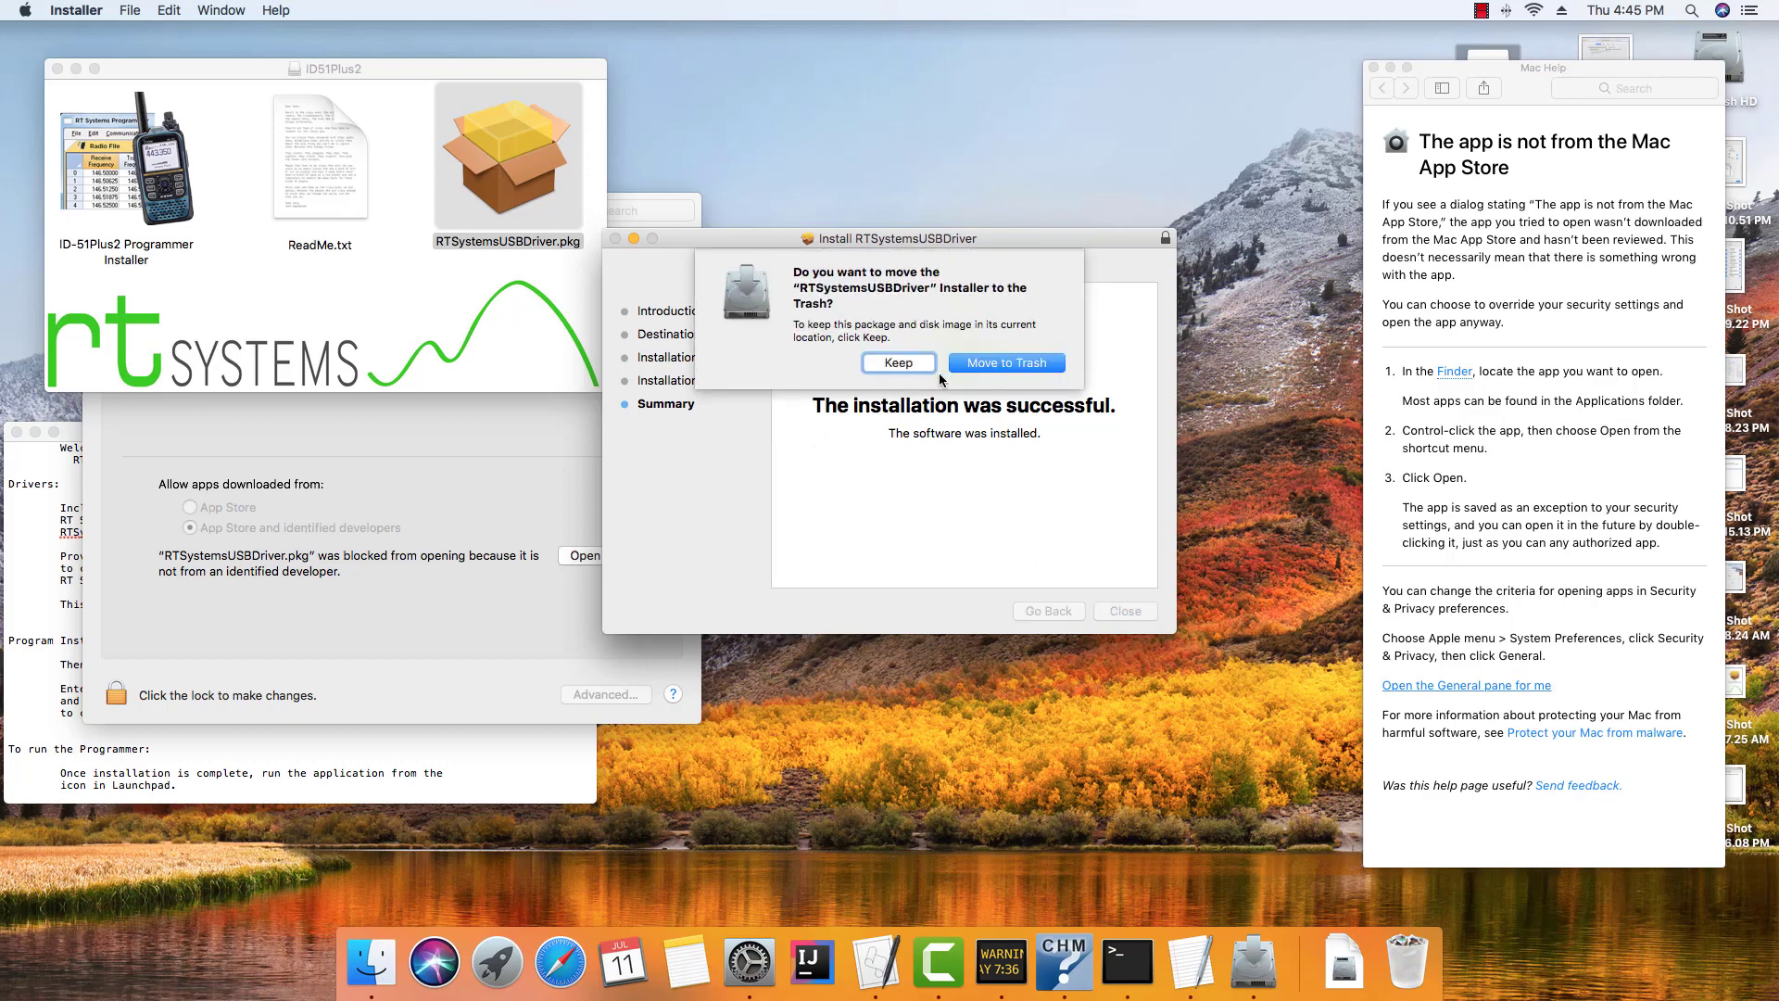
left_click(905, 362)
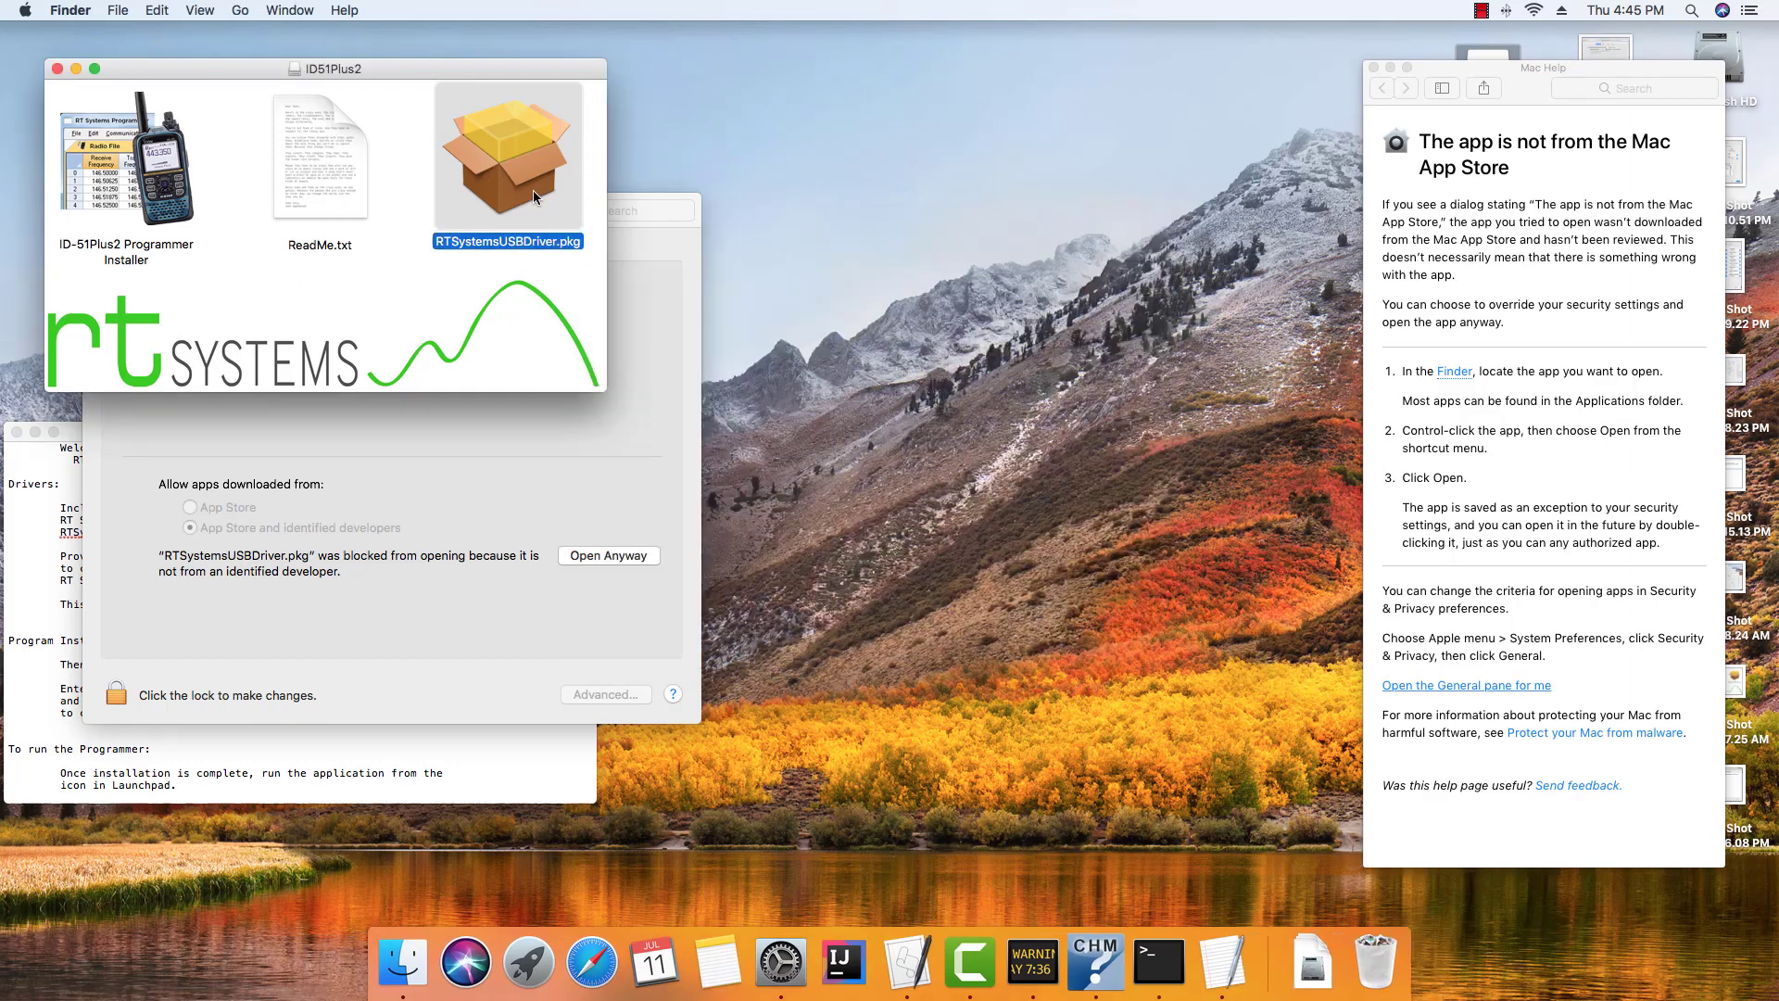
Launch the ID-51Plus2 Programmer Installer despite the internet warning and accept the licence agreement.
double_click(117, 165)
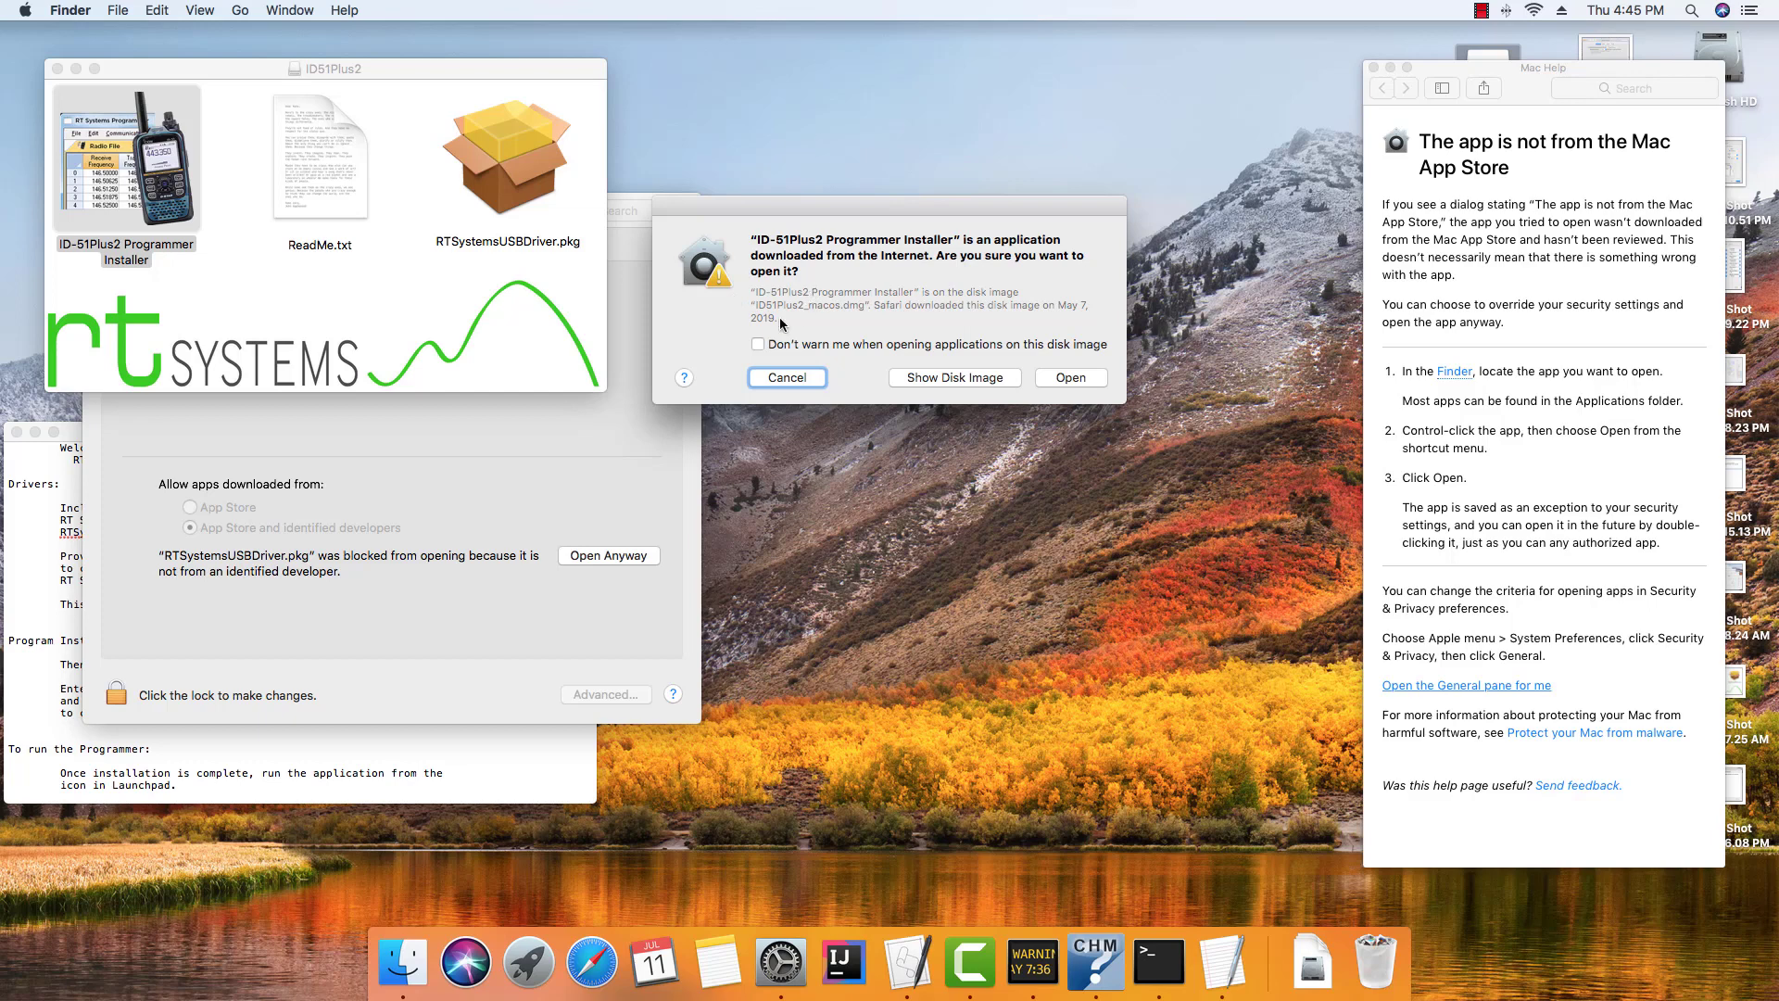
left_click(1067, 379)
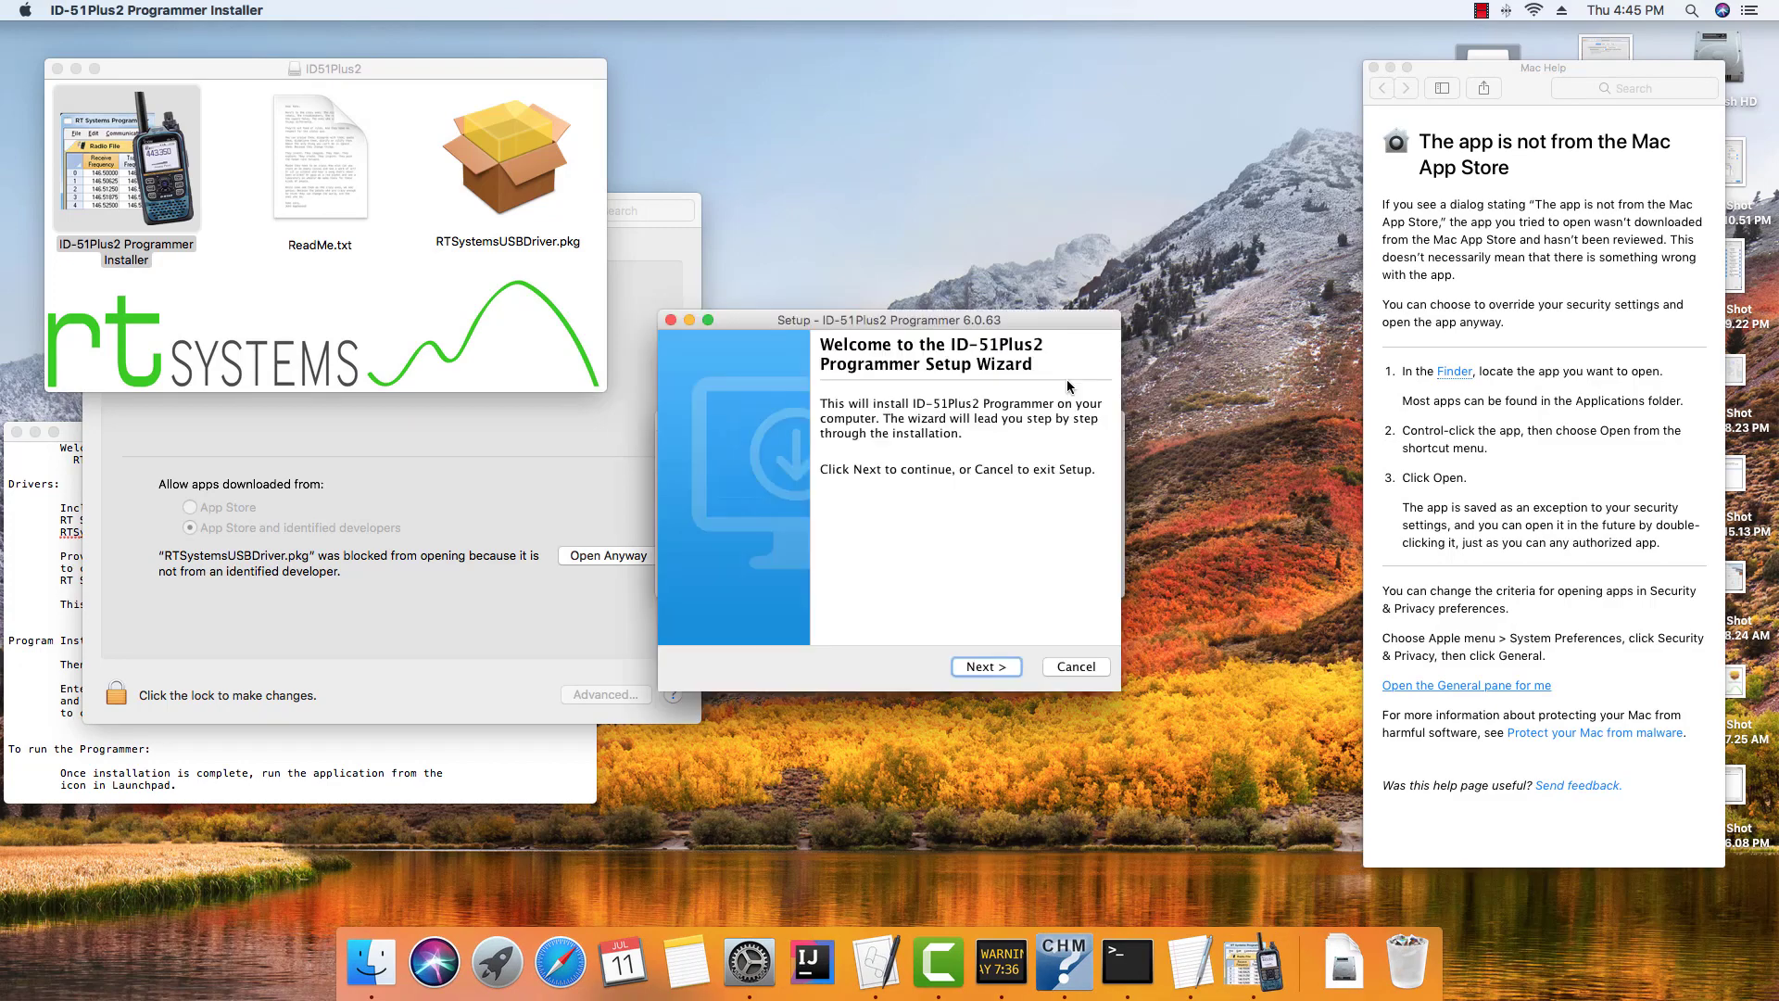
left_click(987, 668)
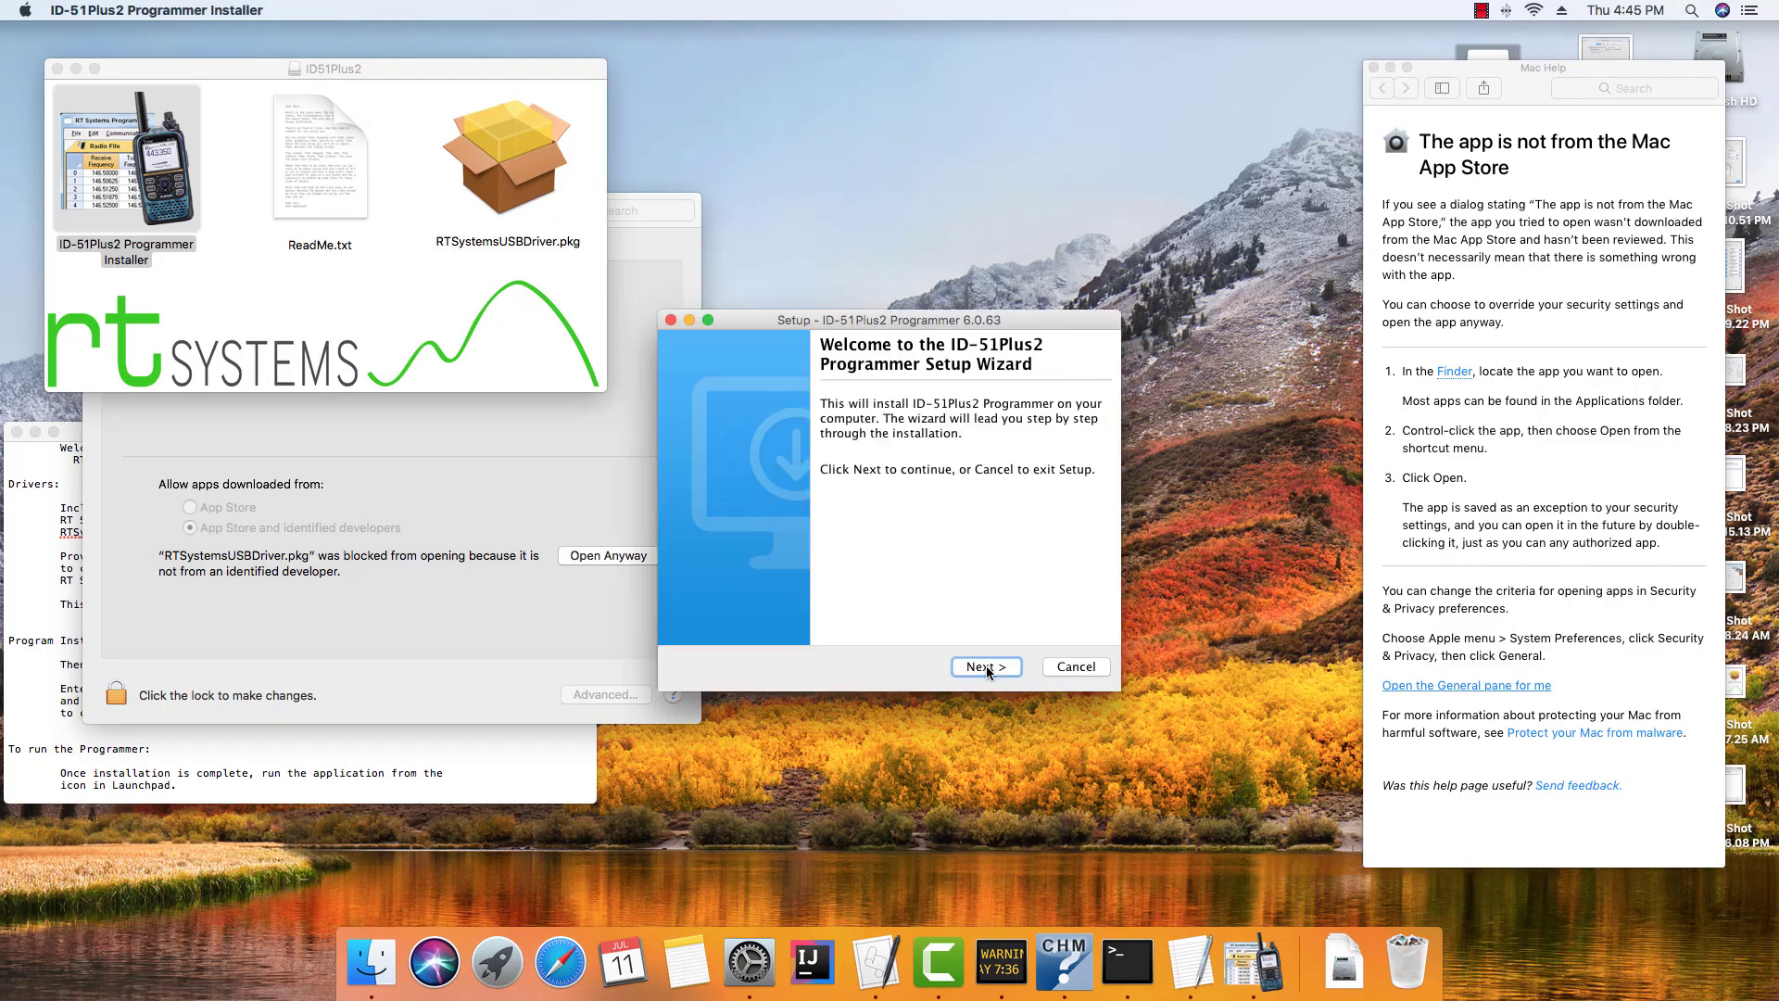
left_click(691, 590)
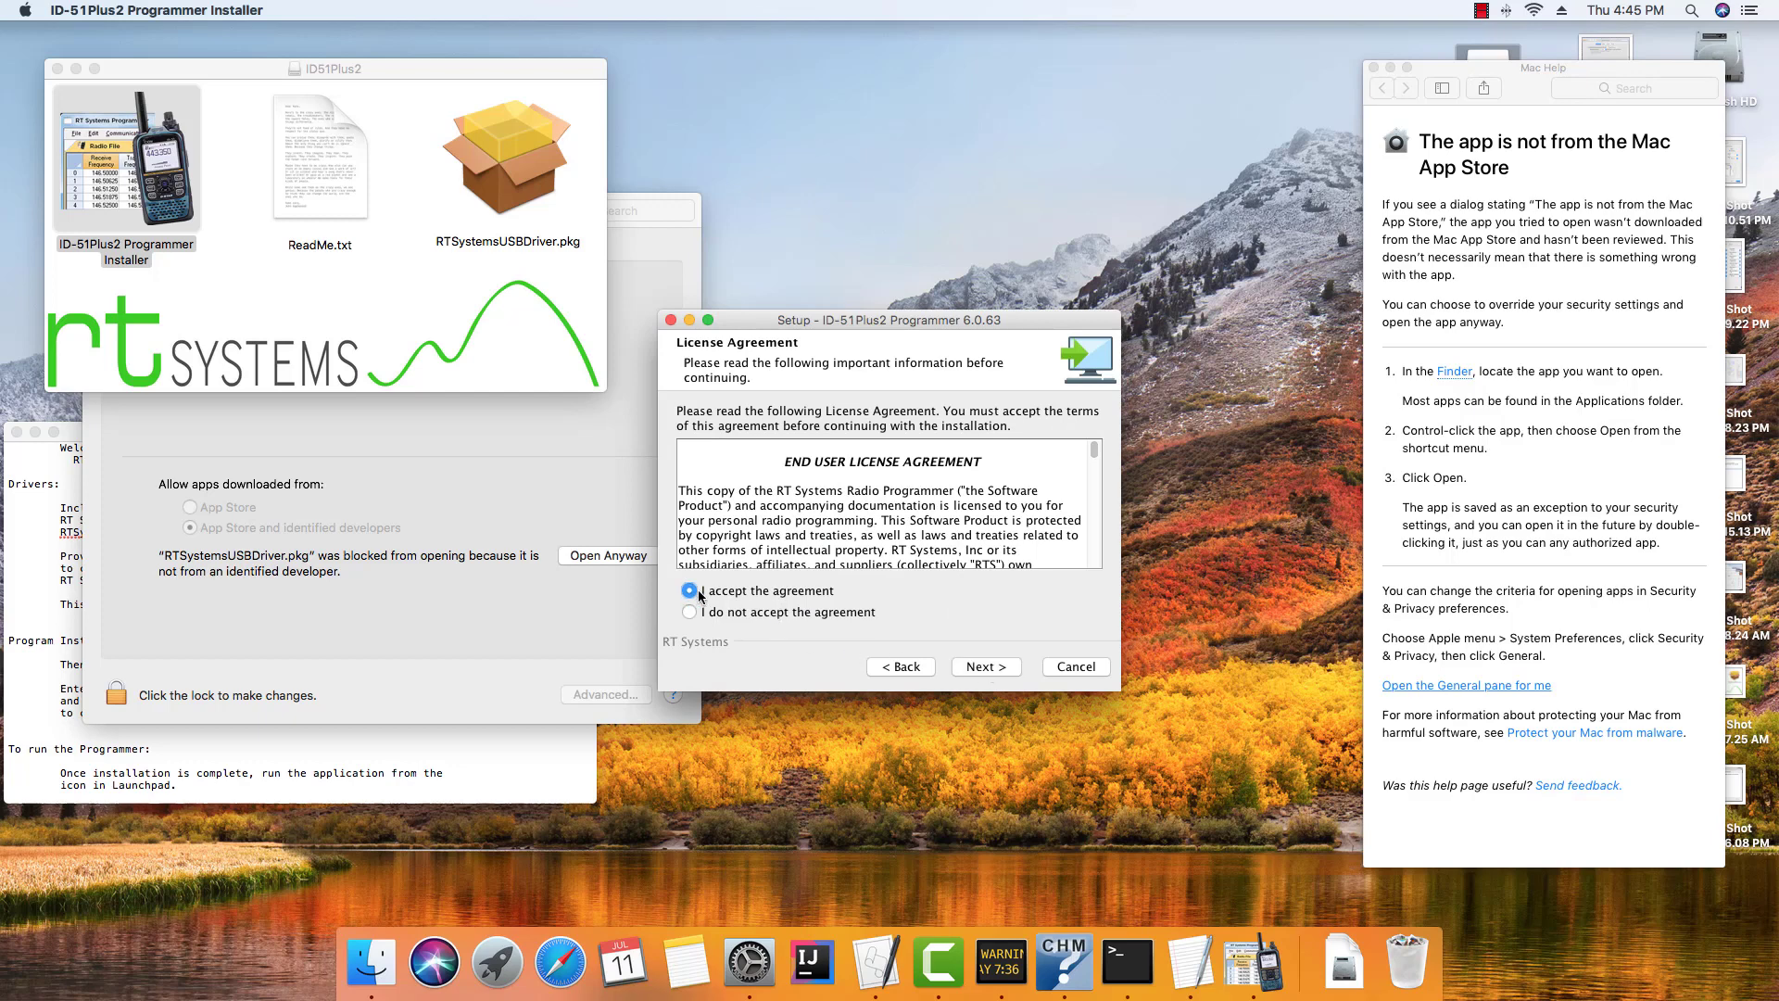
Enter the serial number and the user's e-mail address on the registration page, then continue.
left_click(990, 667)
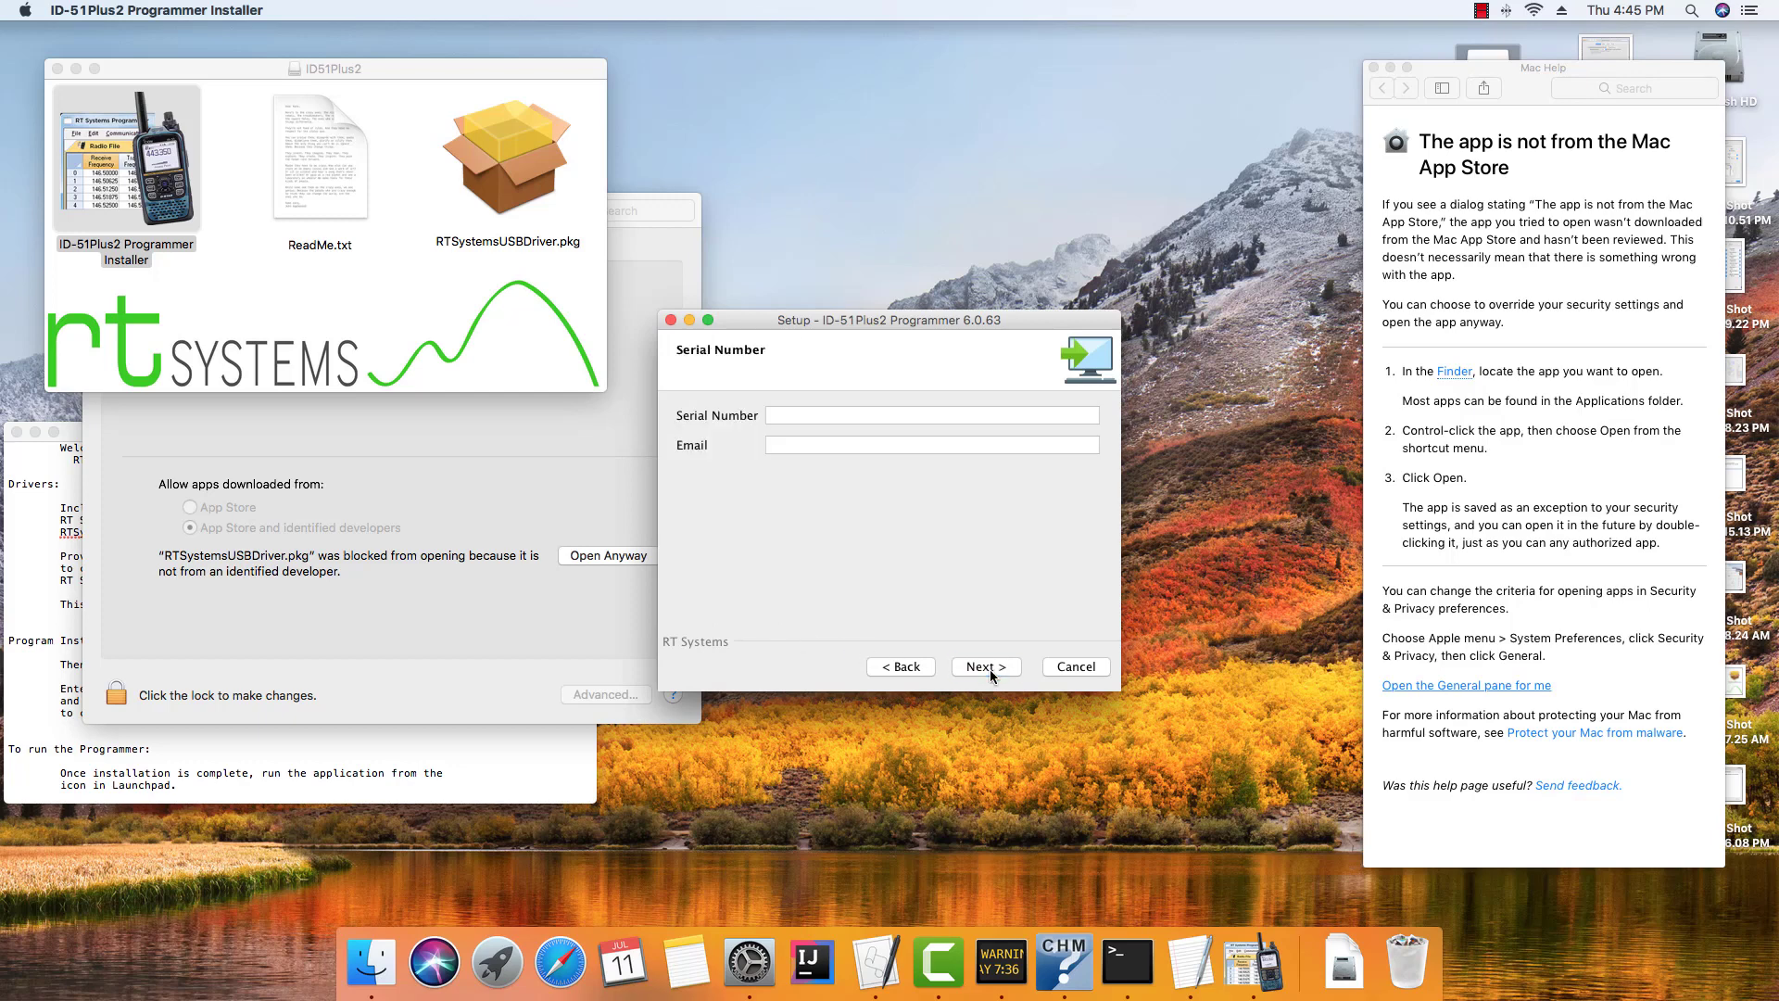
left_click(816, 417)
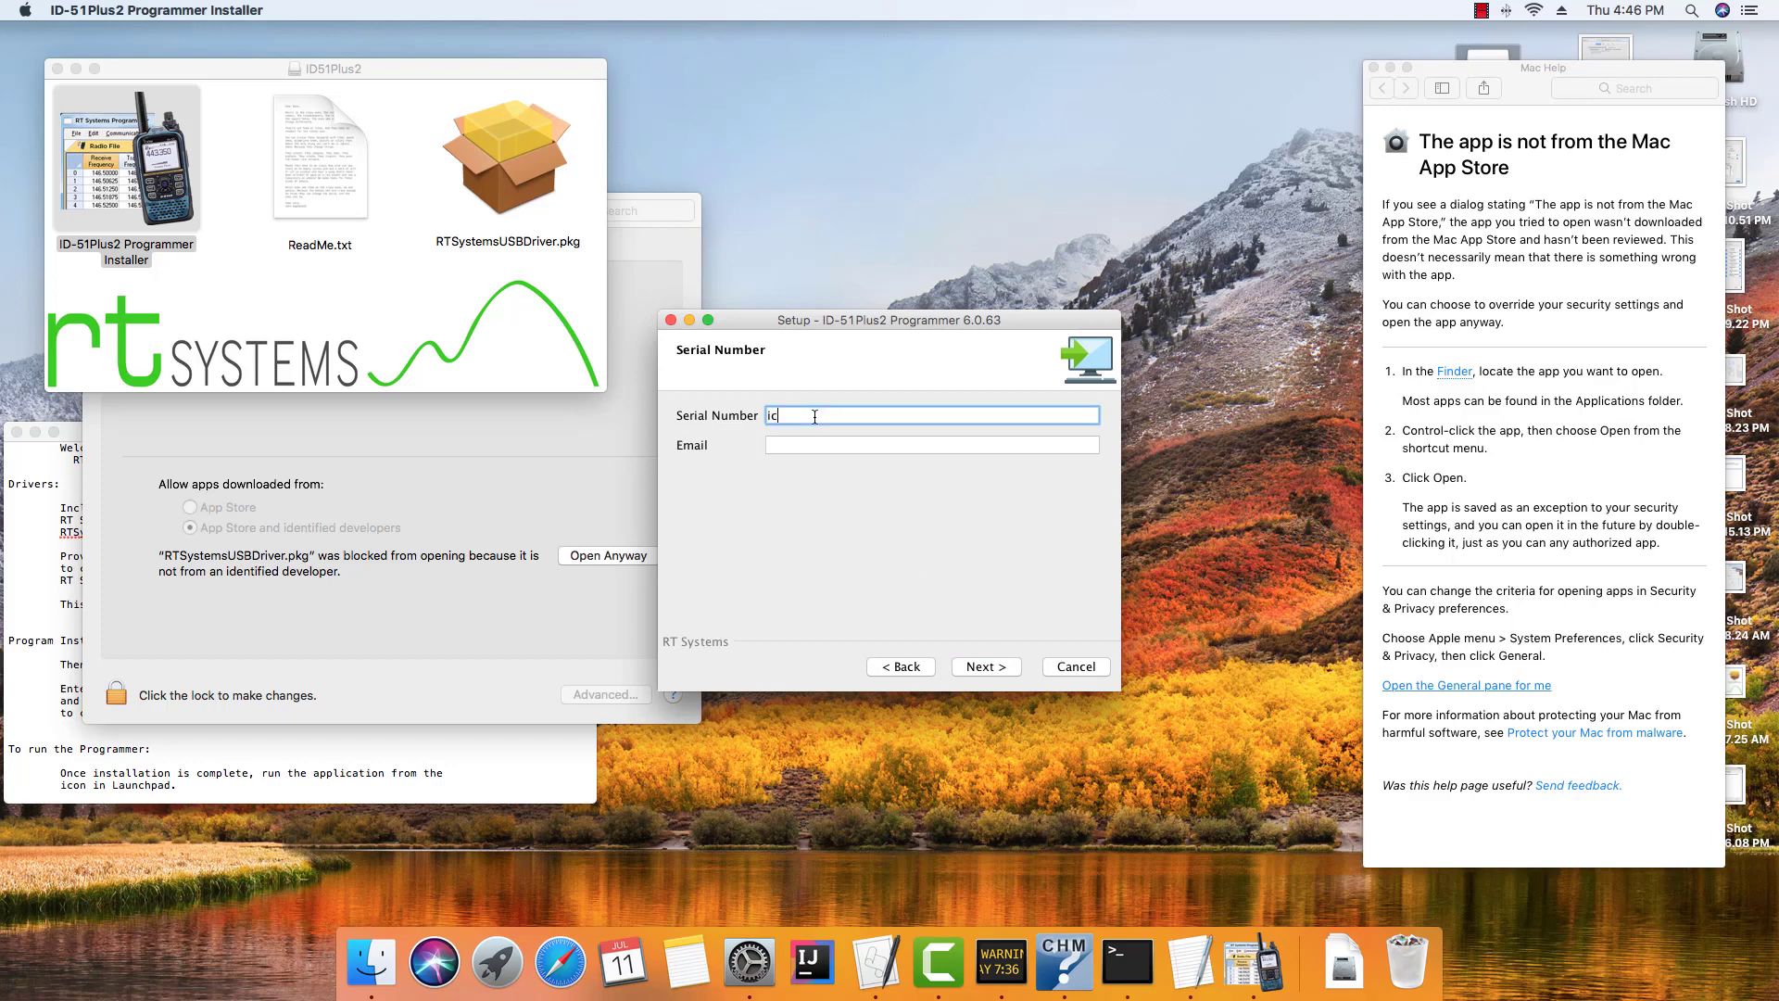
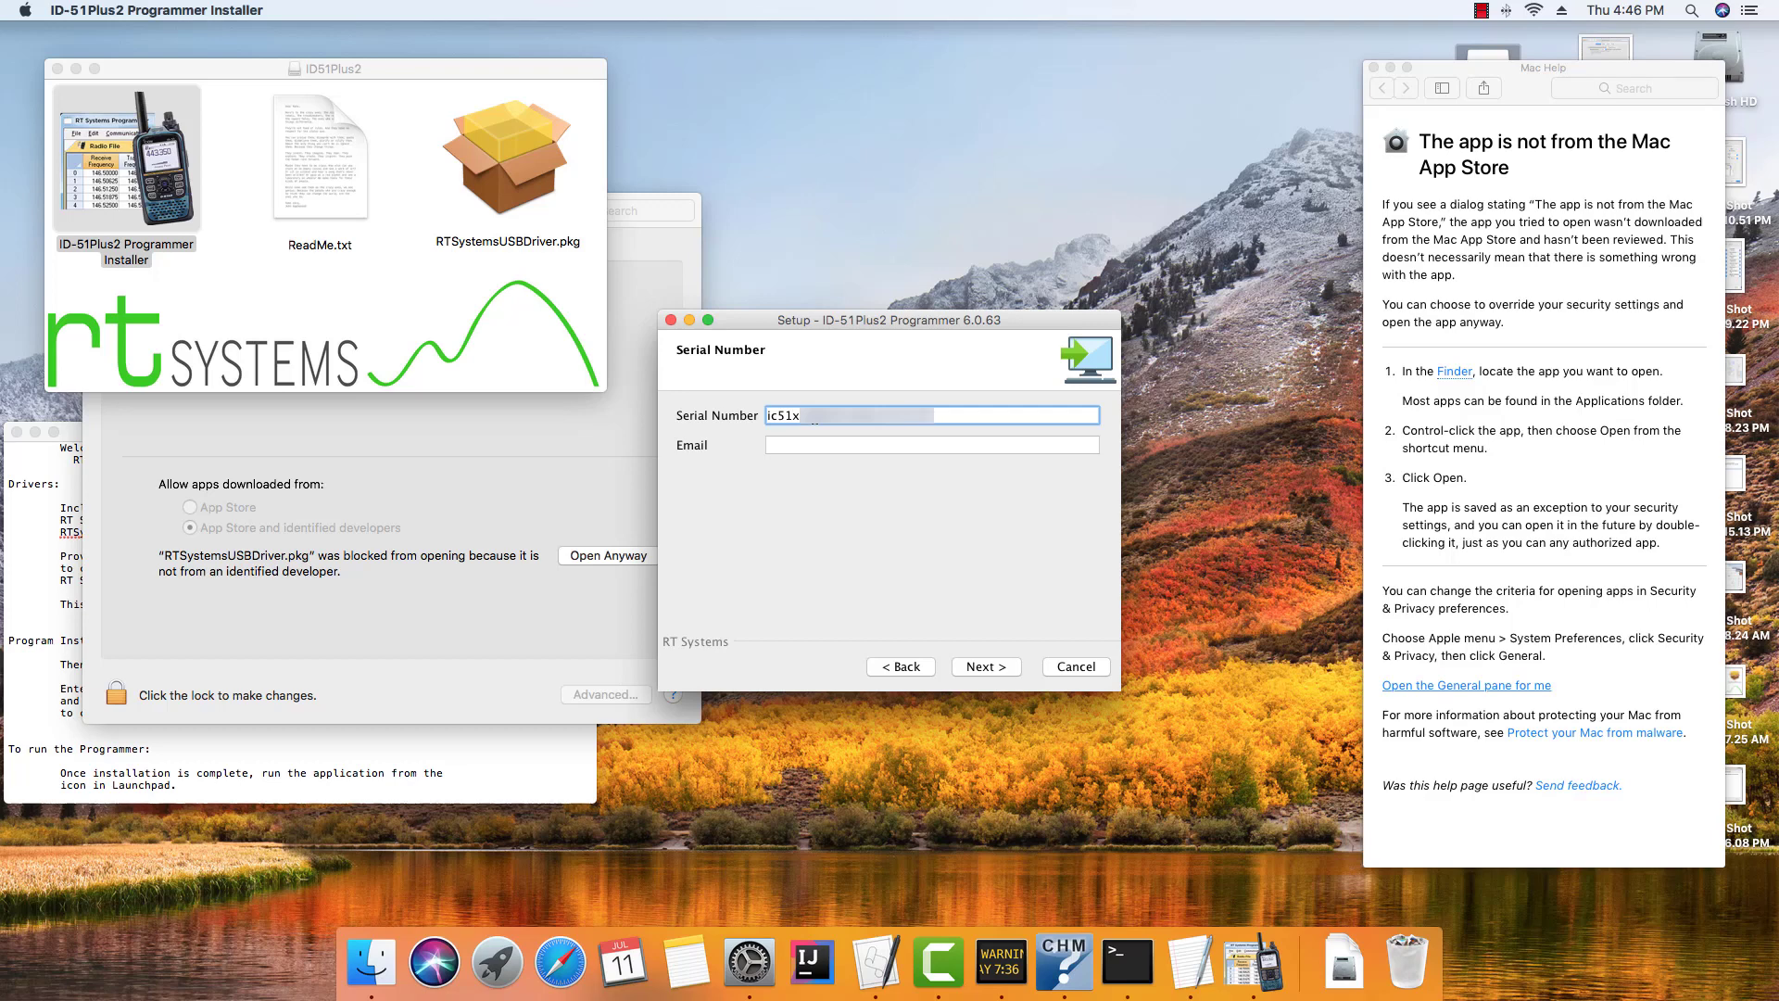
left_click(931, 445)
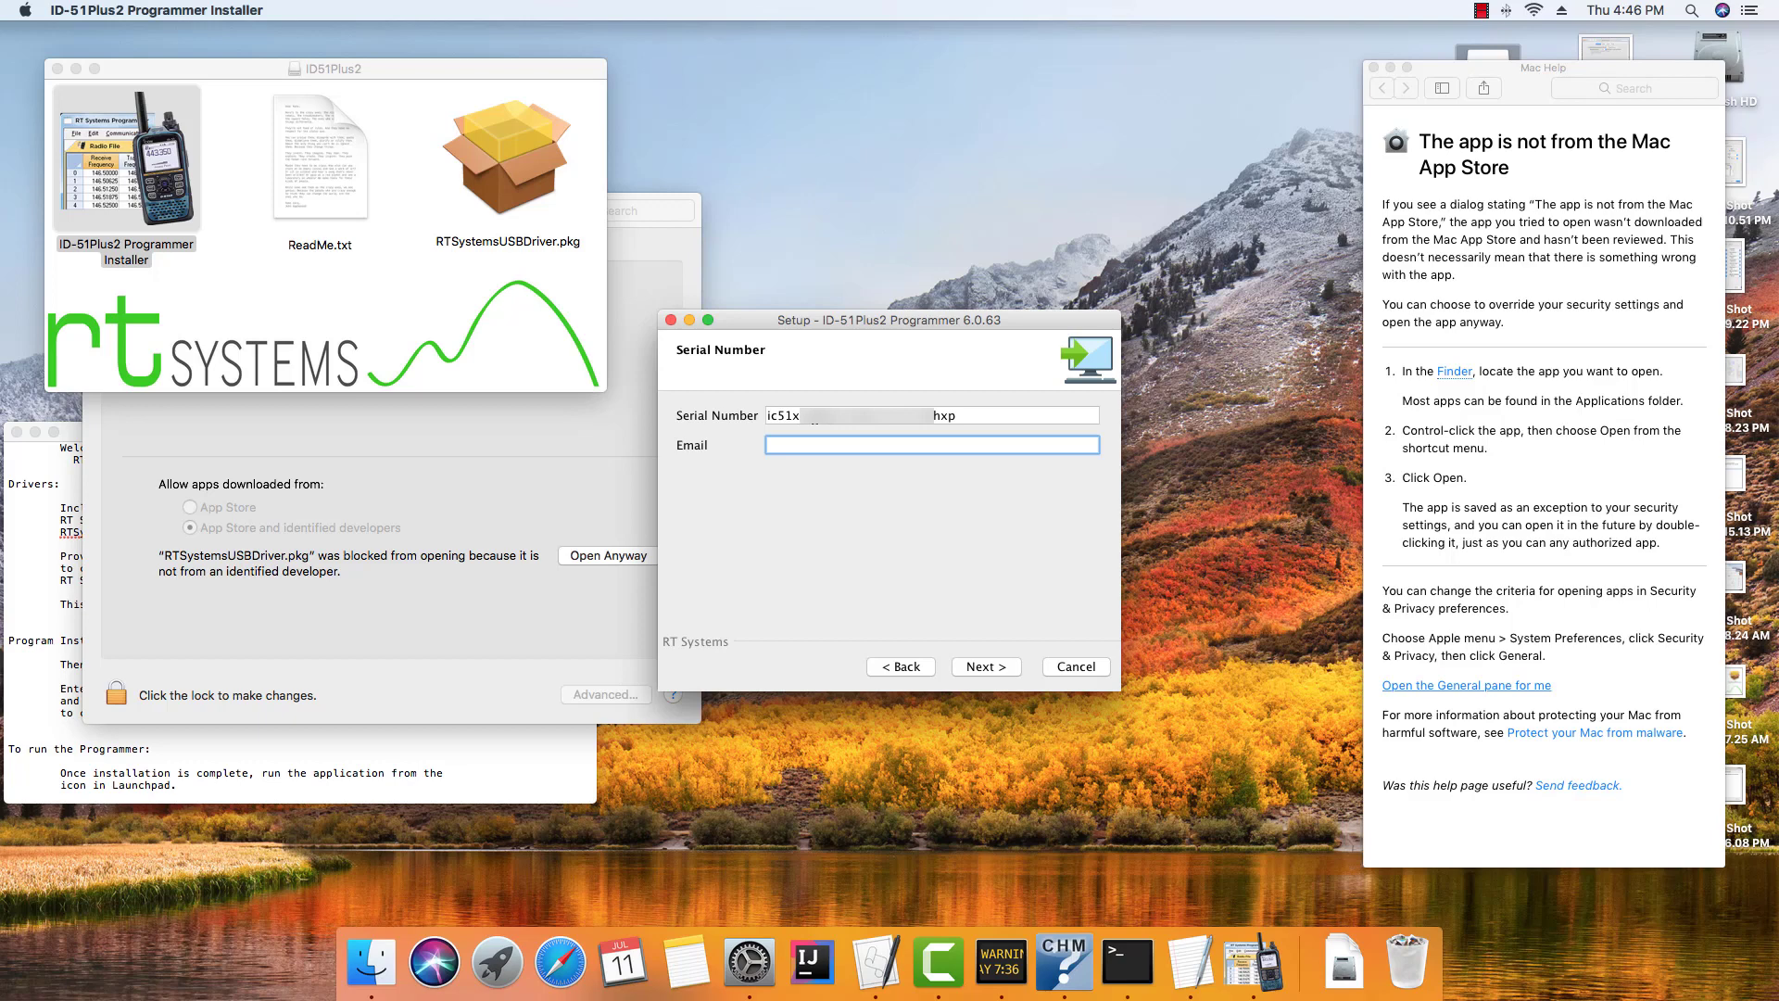
key("Tab")
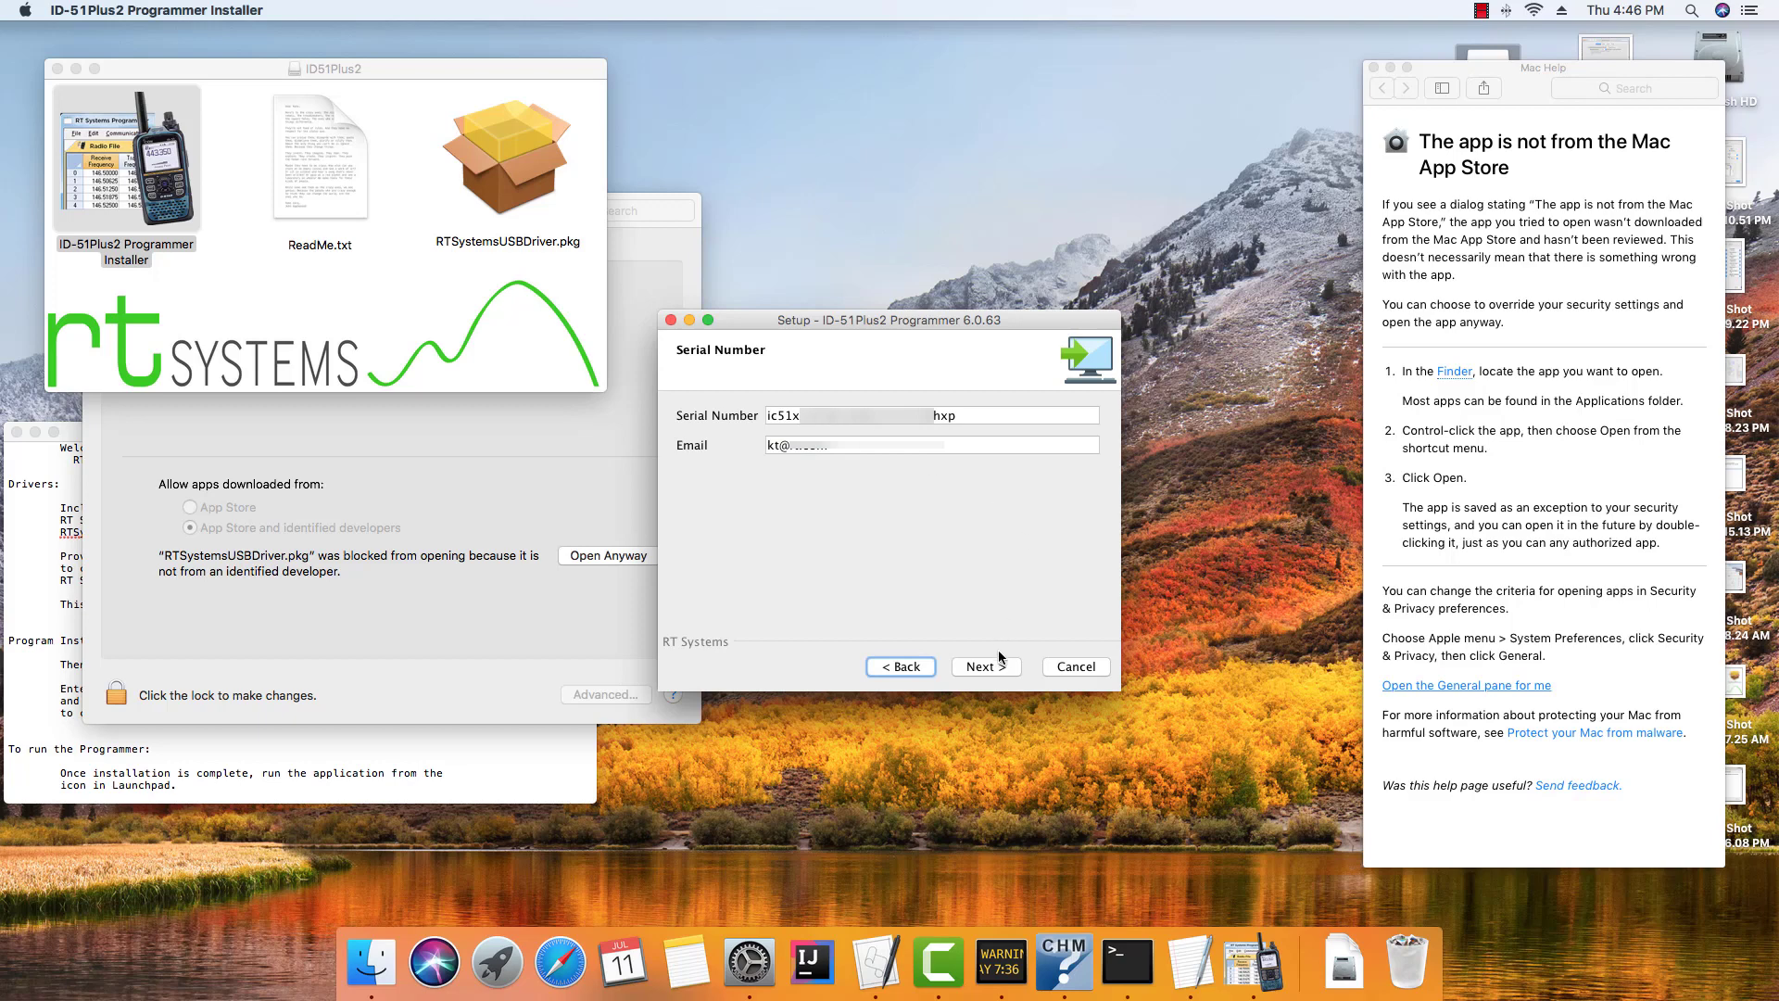
left_click(993, 669)
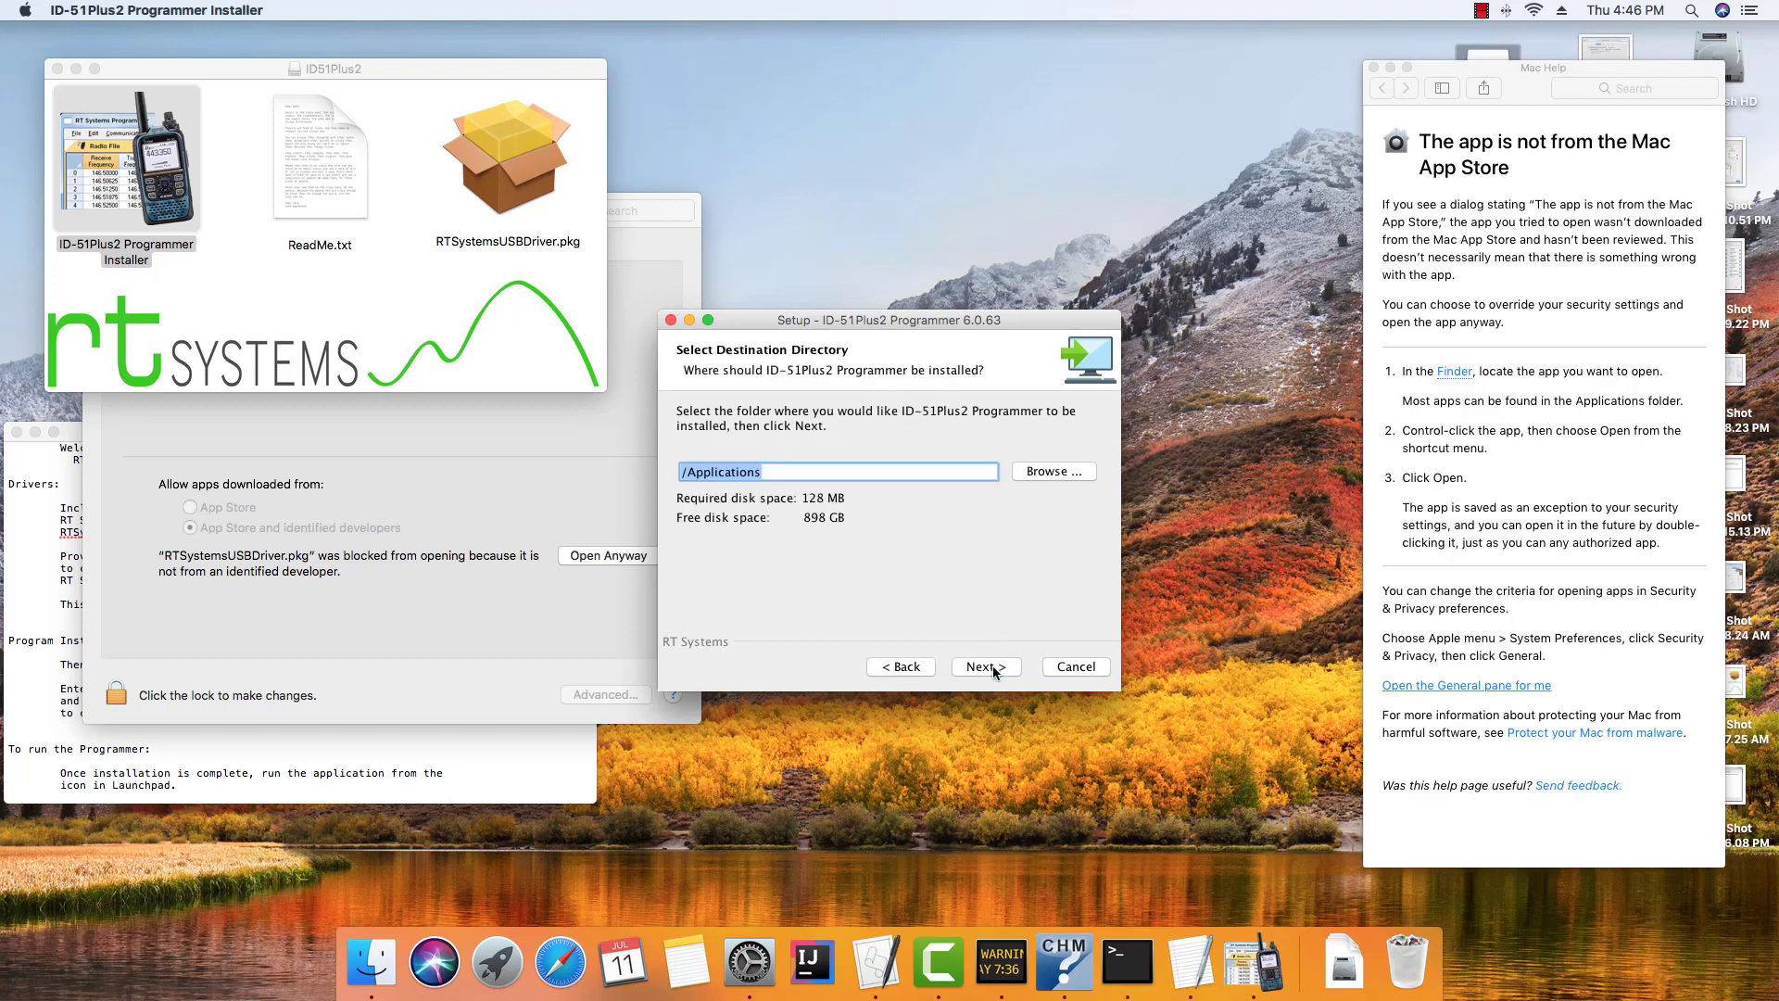
Install ID-51Plus2 Programmer 6.0.63 into /Applications with the default component and finish setup.
left_click(992, 668)
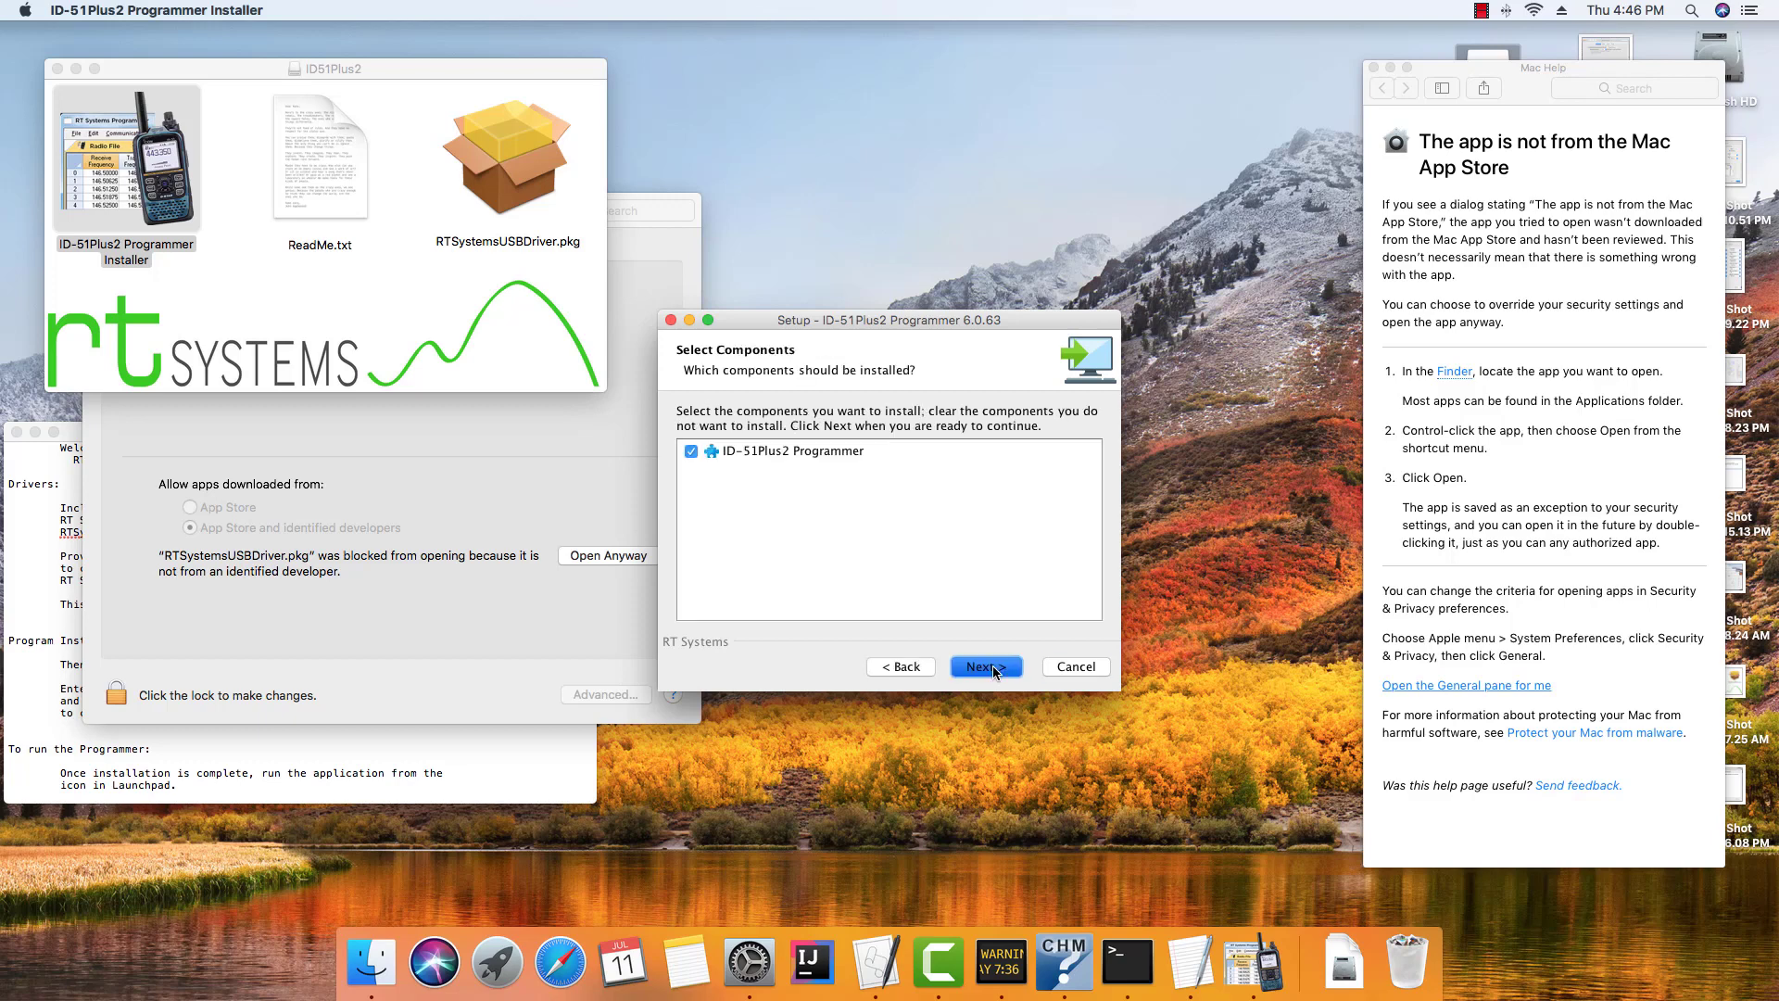
left_click(993, 669)
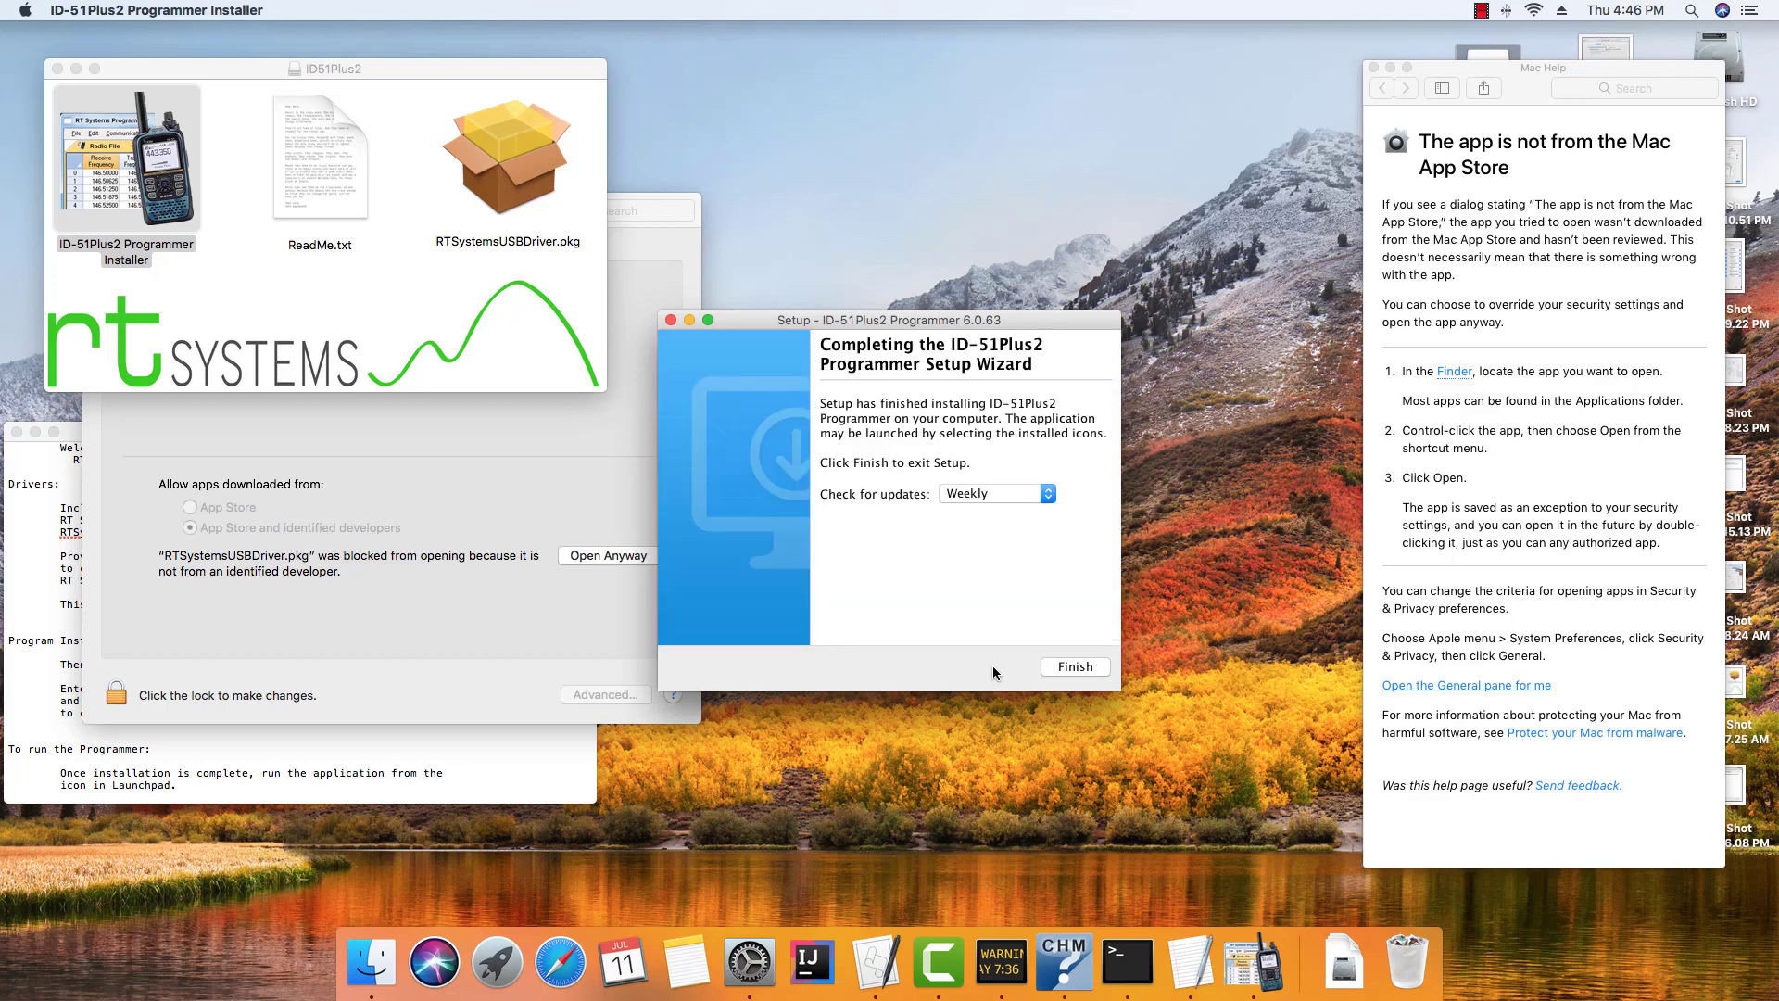
left_click(1073, 669)
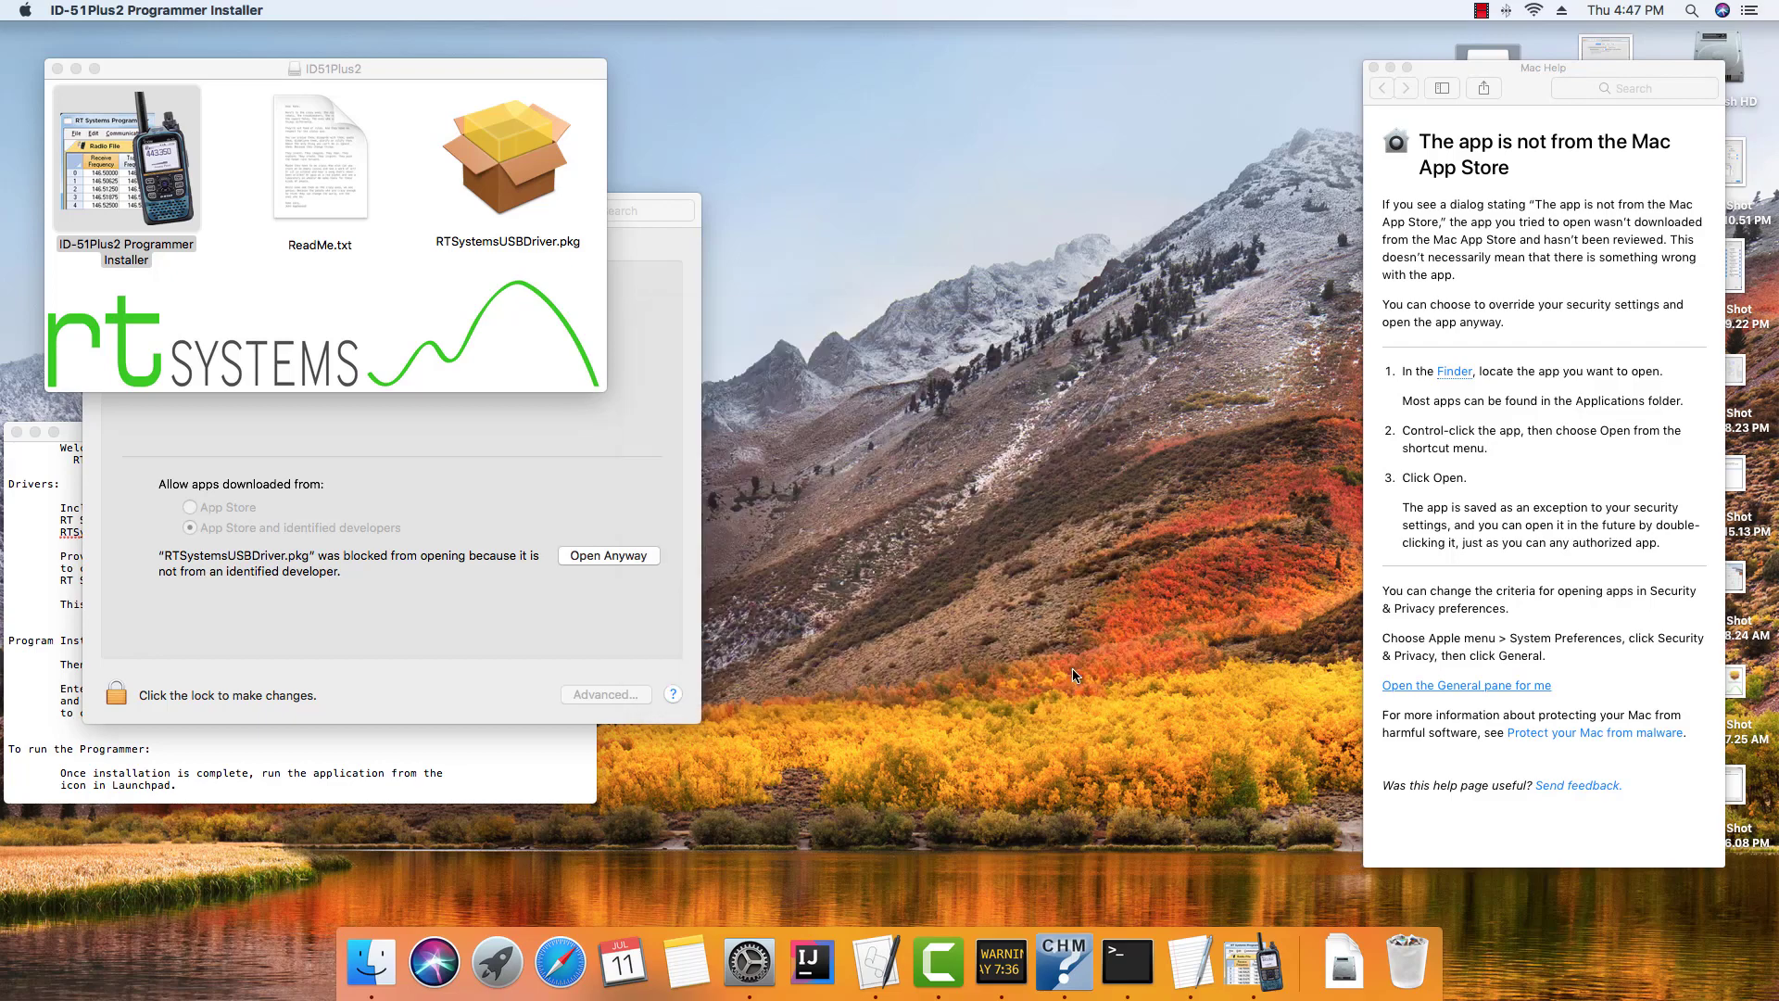
Launch ID-51Plus2 Programmer from Launchpad to get its untitled memories sheet.
left_click(529, 966)
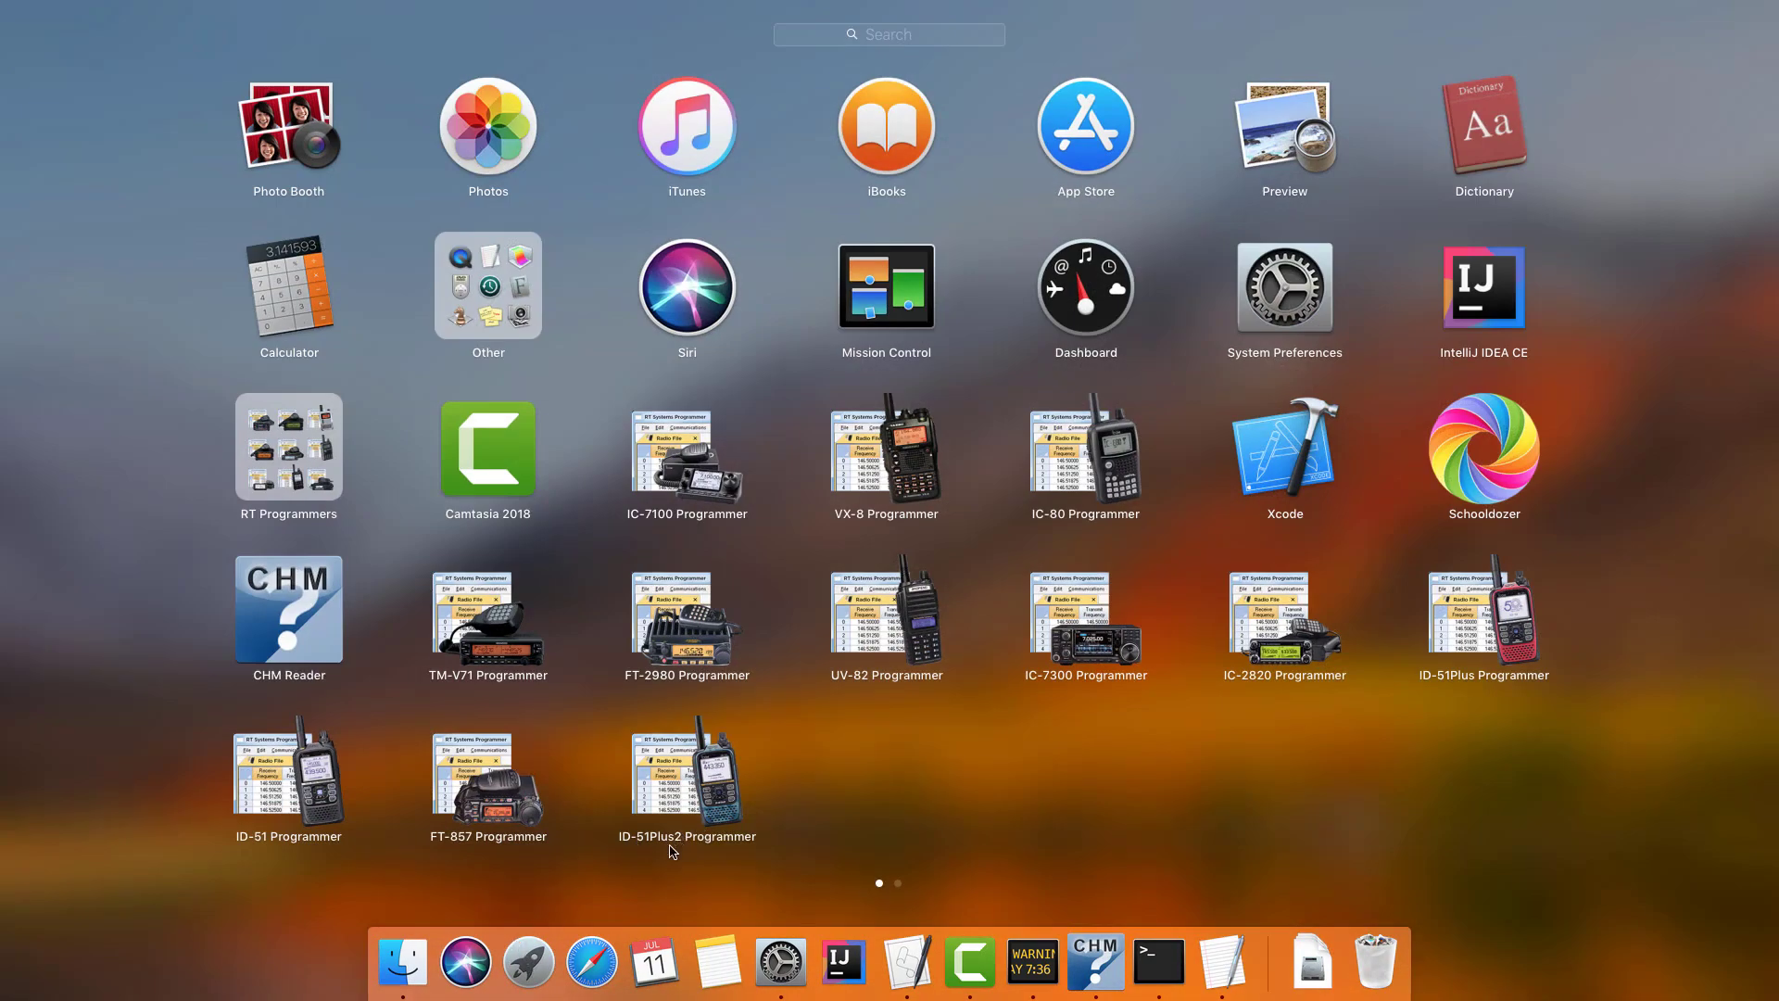
left_click(684, 801)
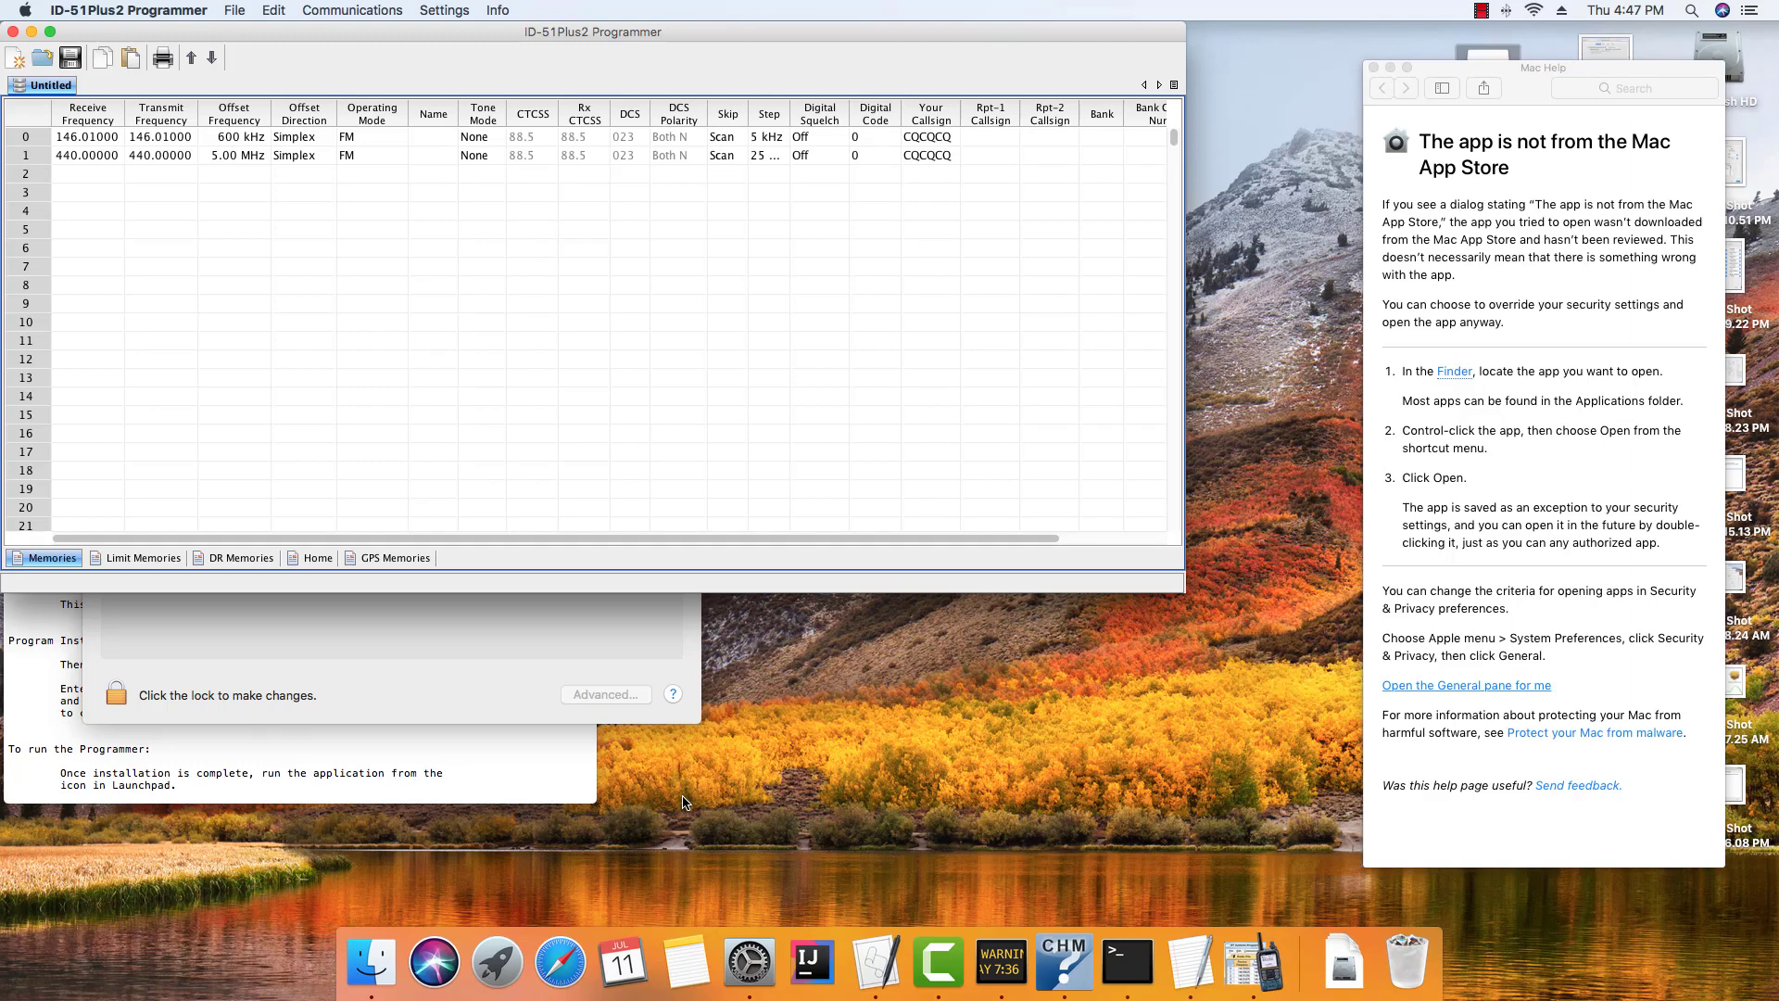
Run Communications > Get Data From Radio and confirm the radio is connected to start the transfer.
left_click(335, 12)
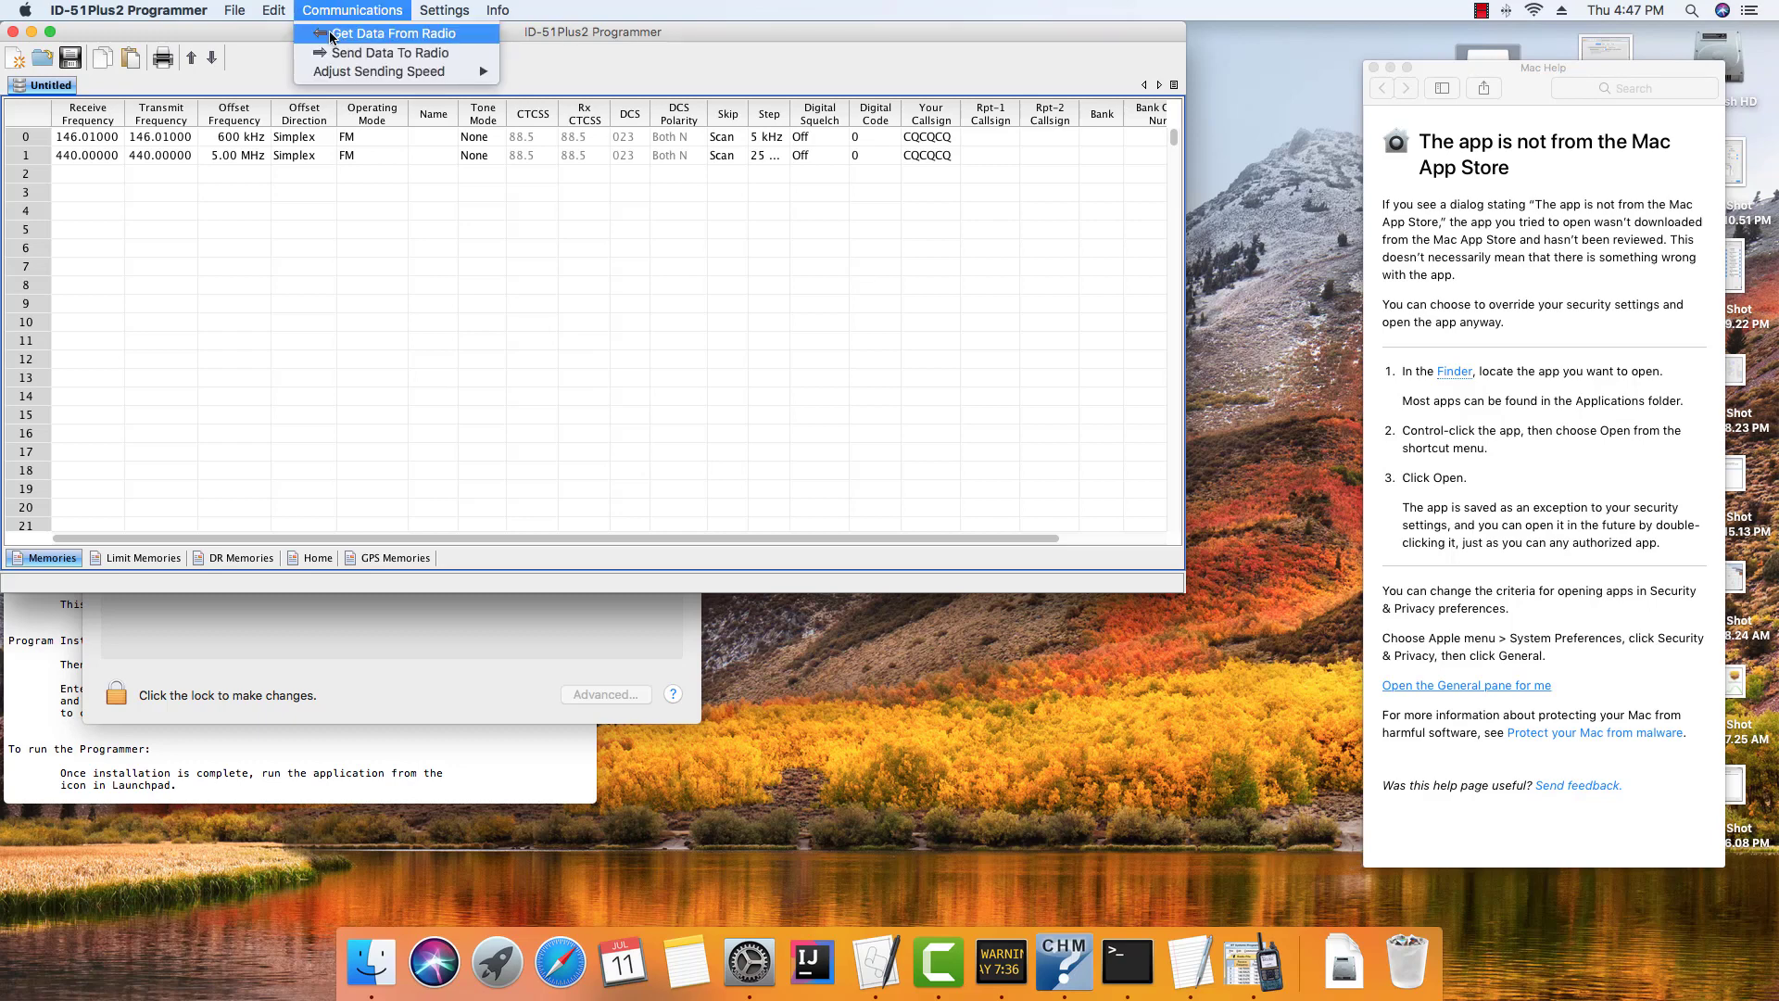
left_click(329, 36)
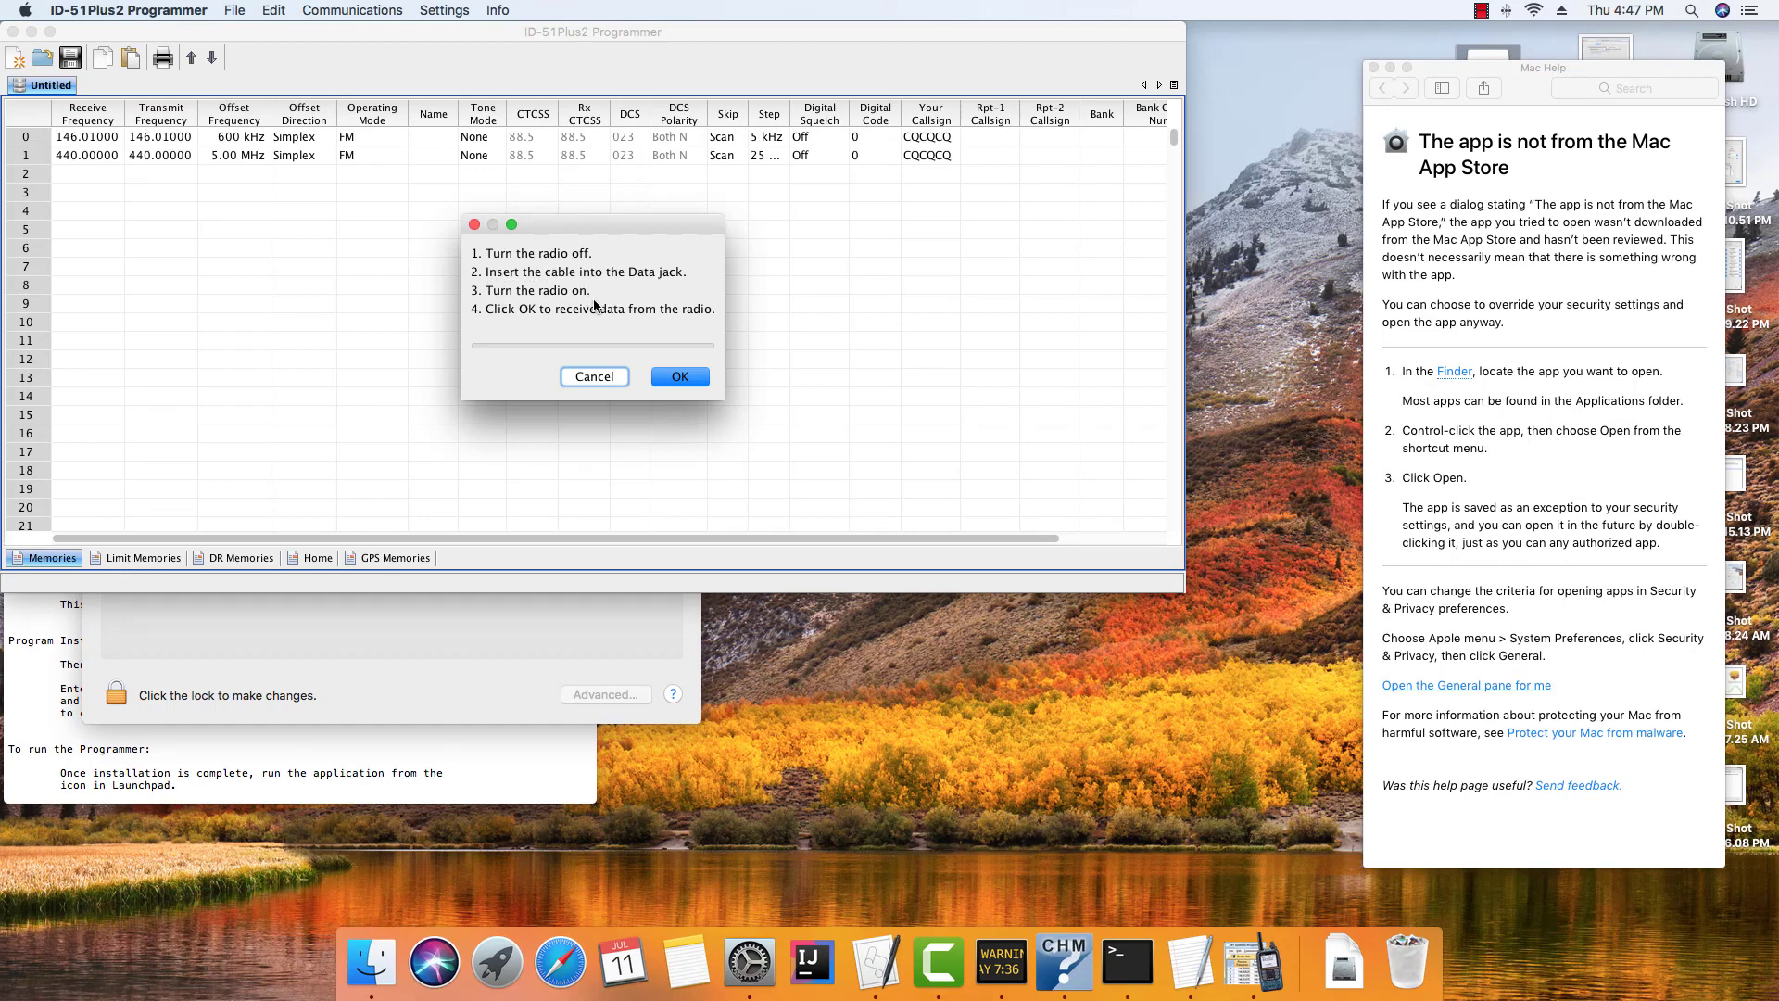
left_click(668, 378)
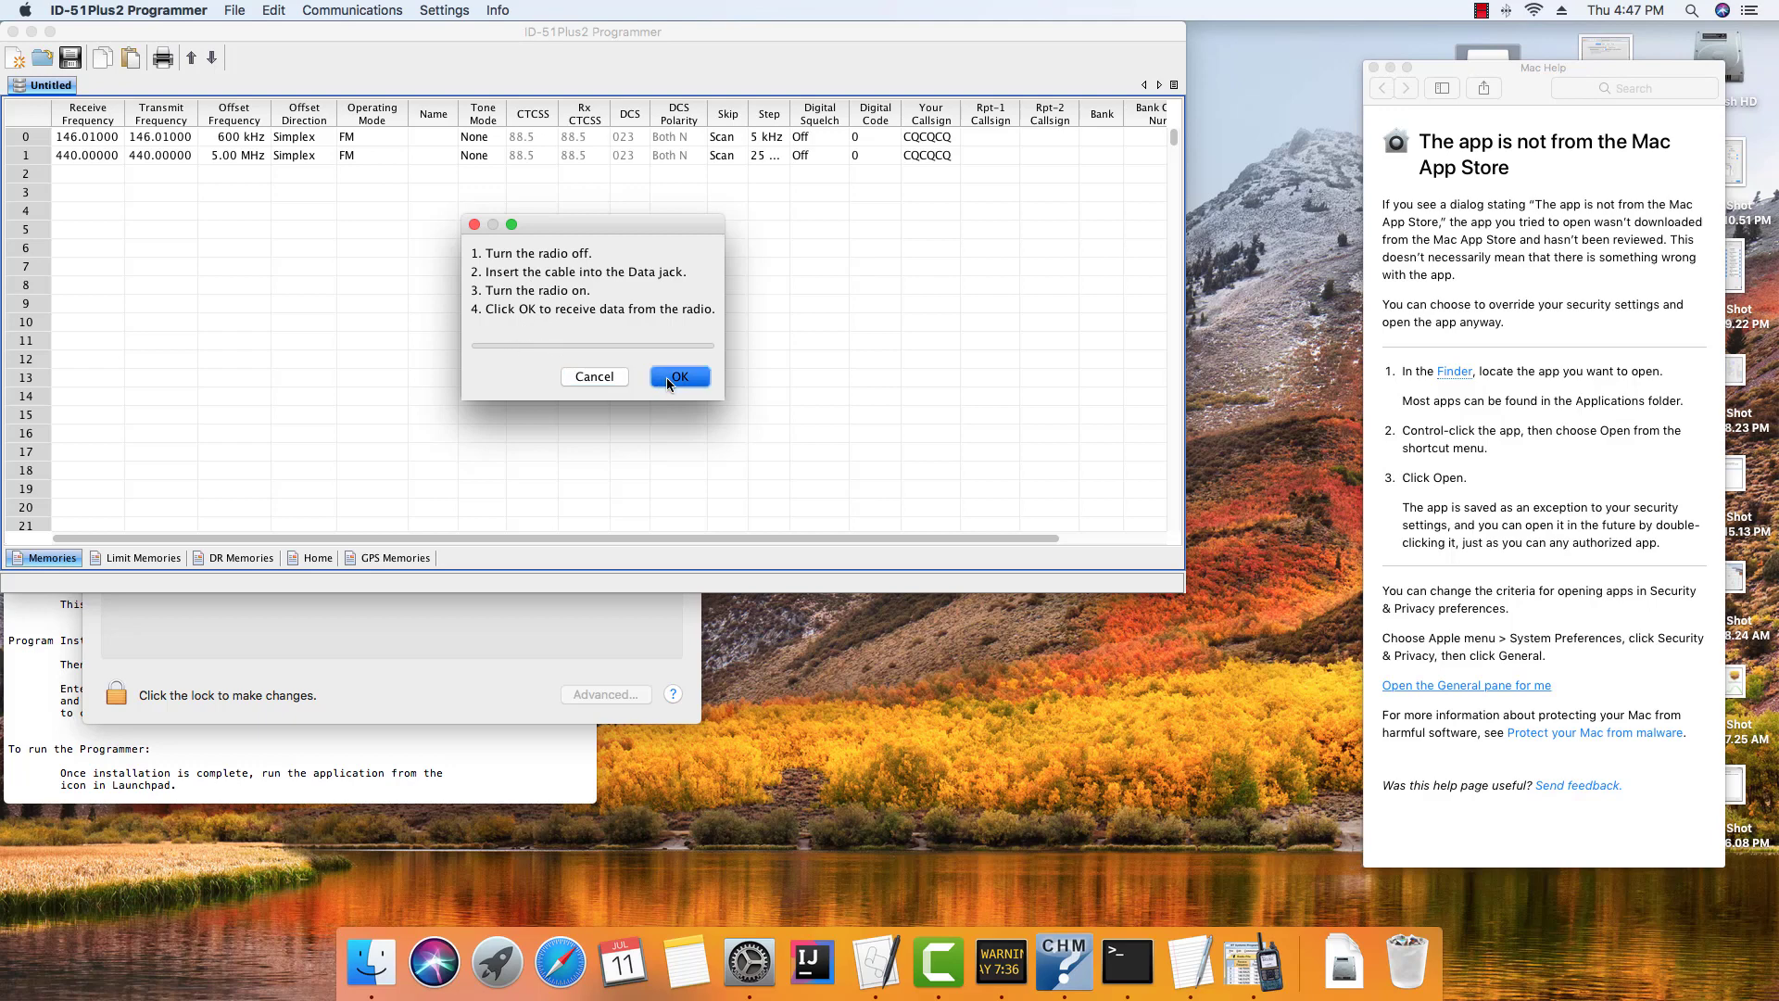